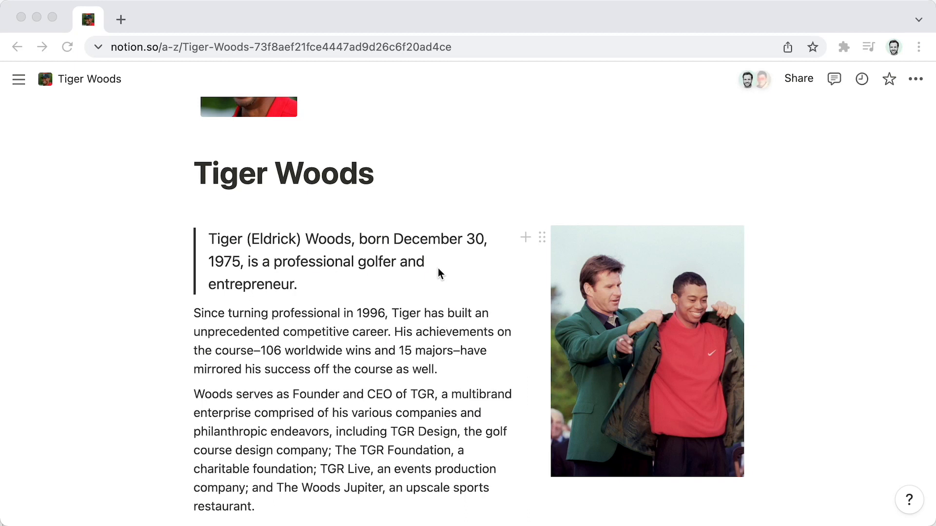
- Add the page-level comment "Tiger looks like a great candidate." beneath the Tiger Woods page title
{"action": "left_click", "coordinate": [323, 177]}
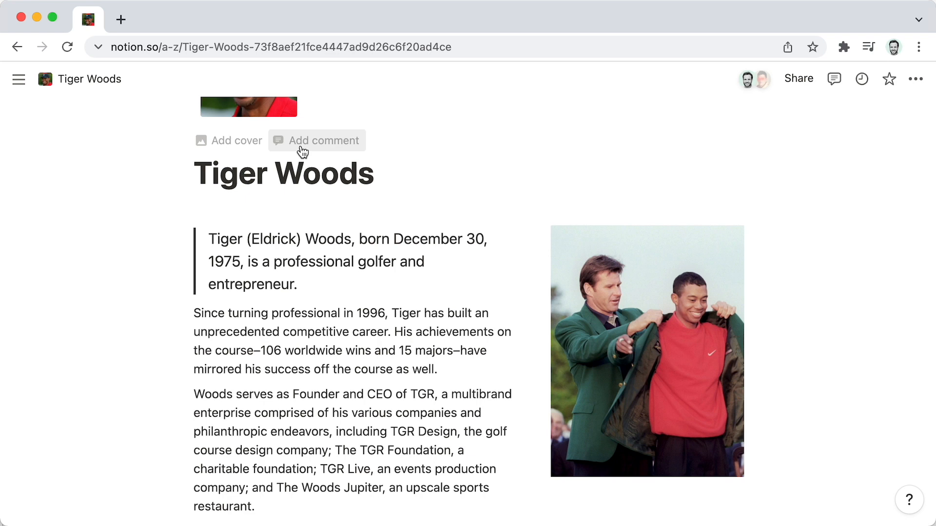
{"action": "left_click", "coordinate": [300, 146]}
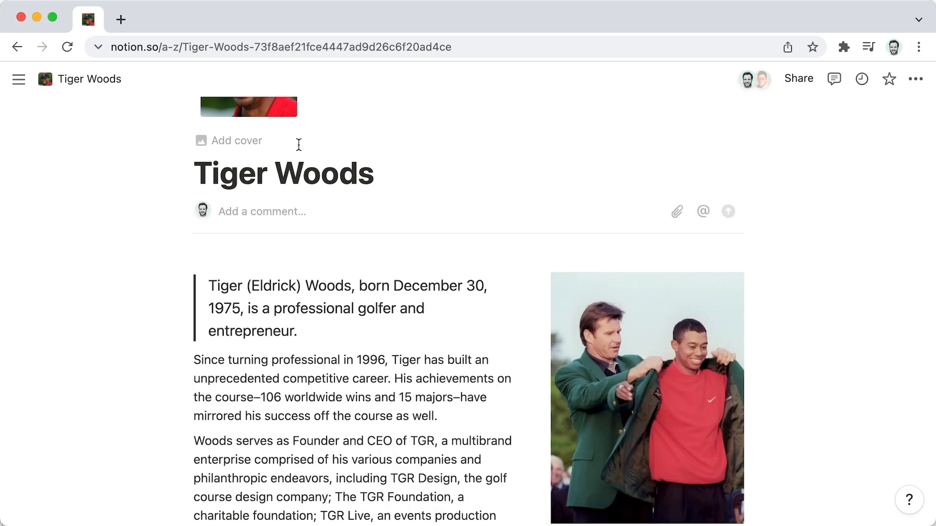
{"action": "type", "text": "Tiger "}
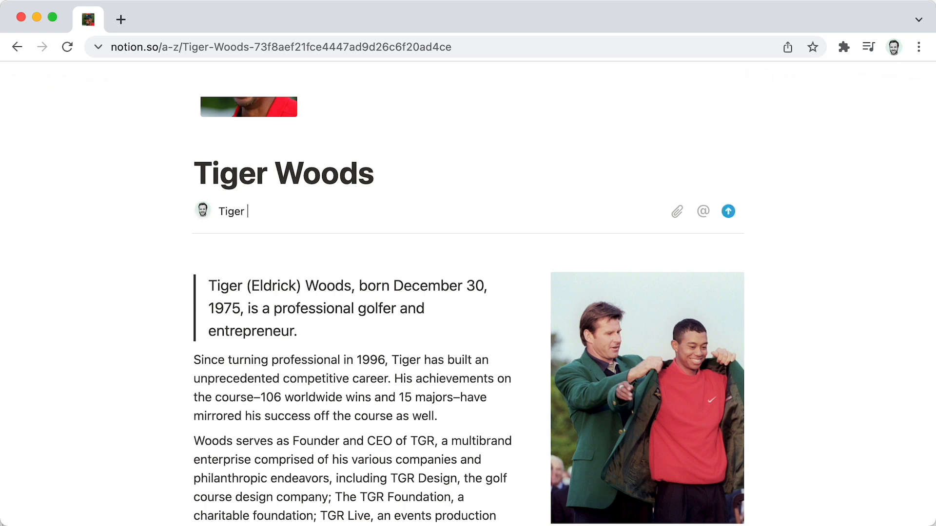
{"action": "type", "text": "looks like a gre"}
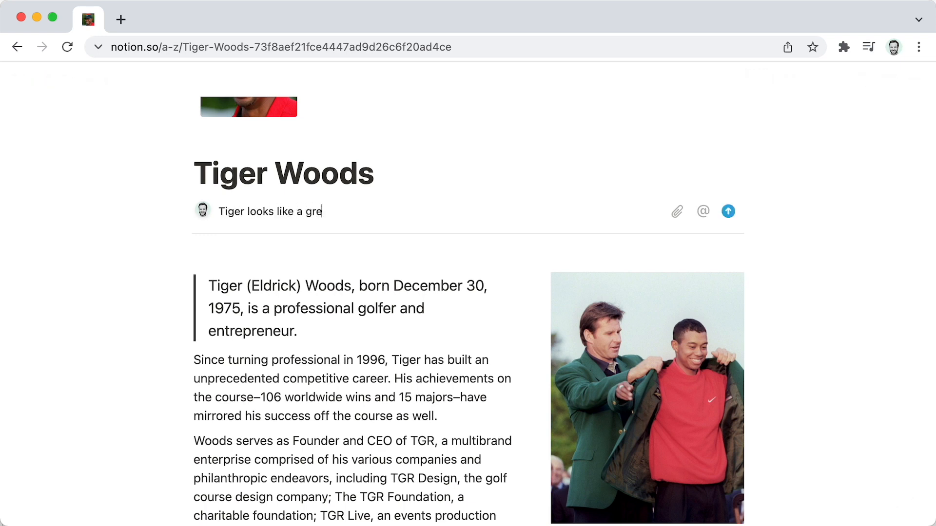
{"action": "type", "text": "at candidate."}
{"action": "key", "text": "Return"}
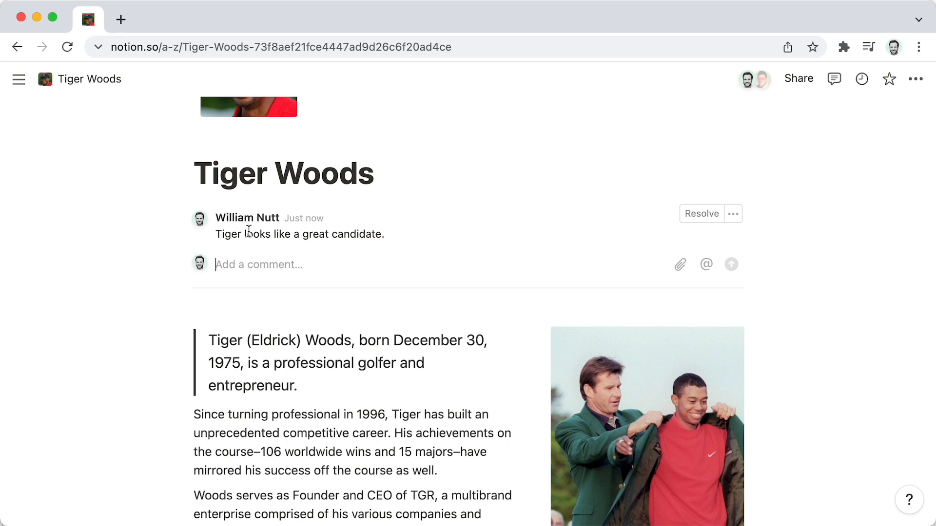
{"action": "scroll", "coordinate": [222, 338], "scroll_direction": "down", "scroll_amount": 1}
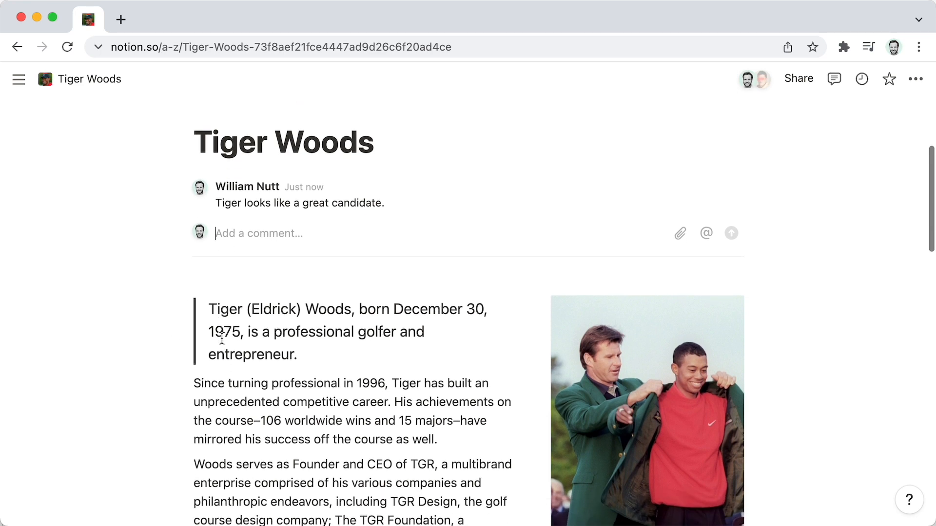
{"action": "scroll", "coordinate": [222, 337], "scroll_direction": "down", "scroll_amount": 3}
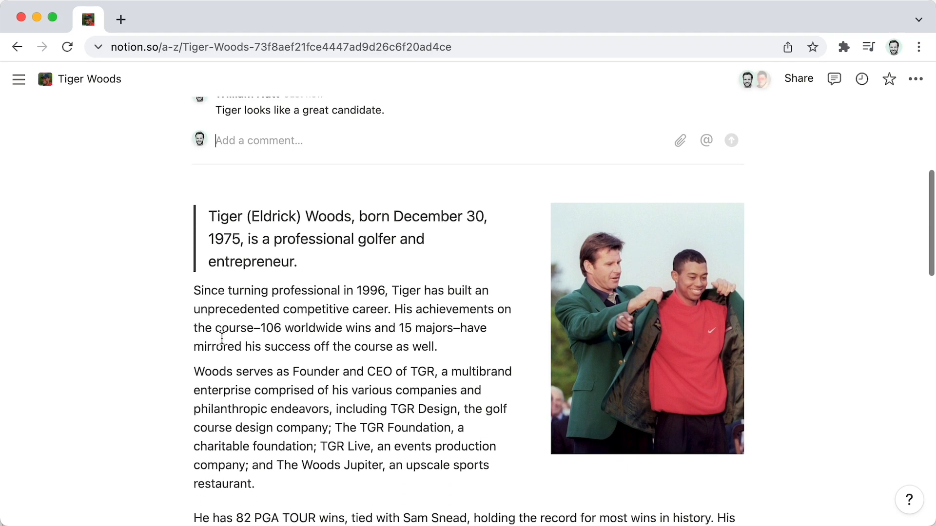
{"action": "scroll", "coordinate": [222, 337], "scroll_direction": "down", "scroll_amount": 3}
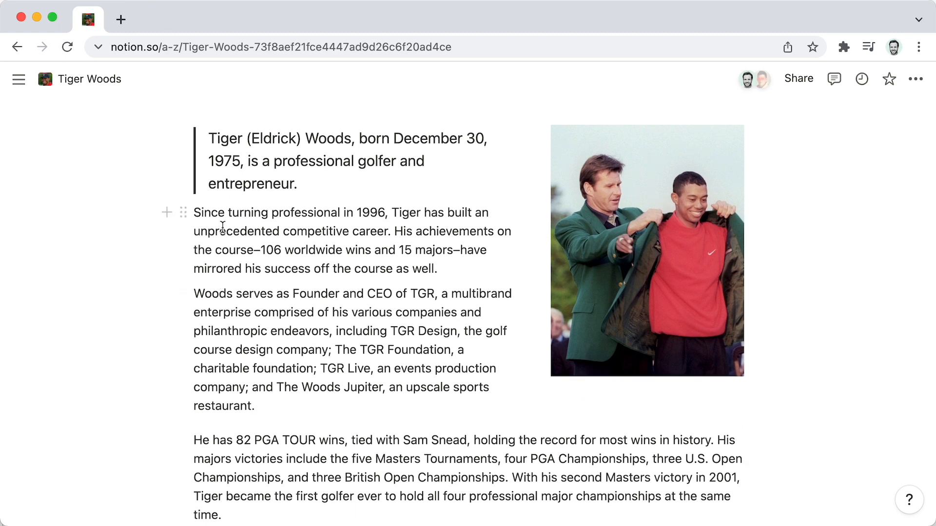
{"action": "left_click", "coordinate": [184, 215]}
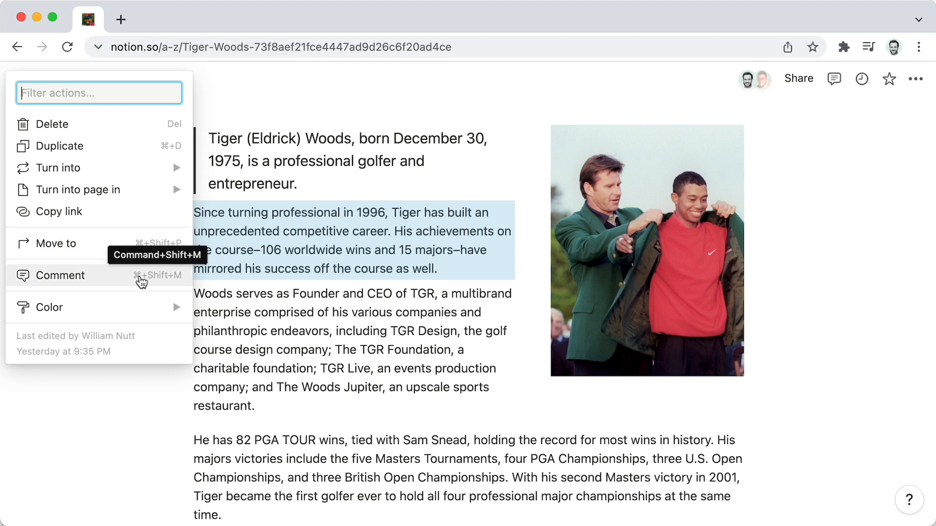
{"action": "left_click", "coordinate": [268, 245]}
{"action": "left_click", "coordinate": [287, 236]}
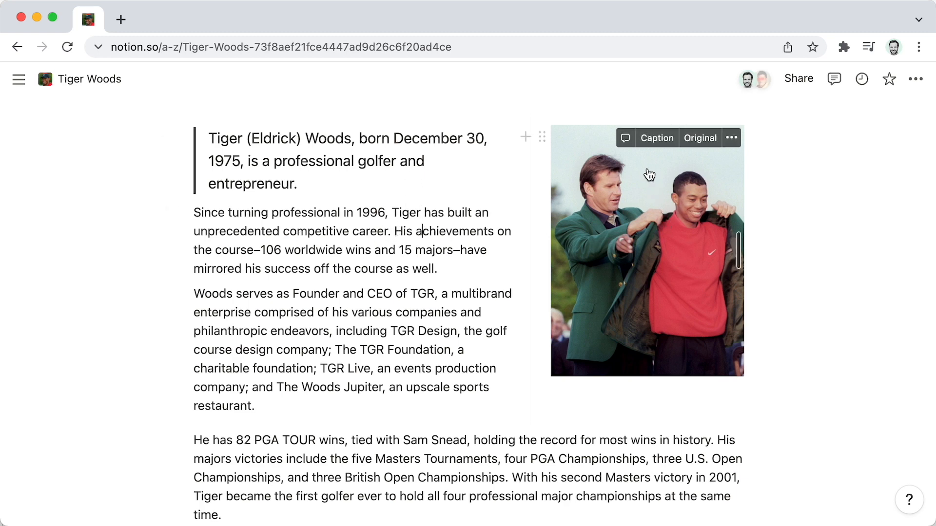
- Comment on the green jacket photo with "How about we use a more recent photo?"
{"action": "left_click", "coordinate": [625, 142]}
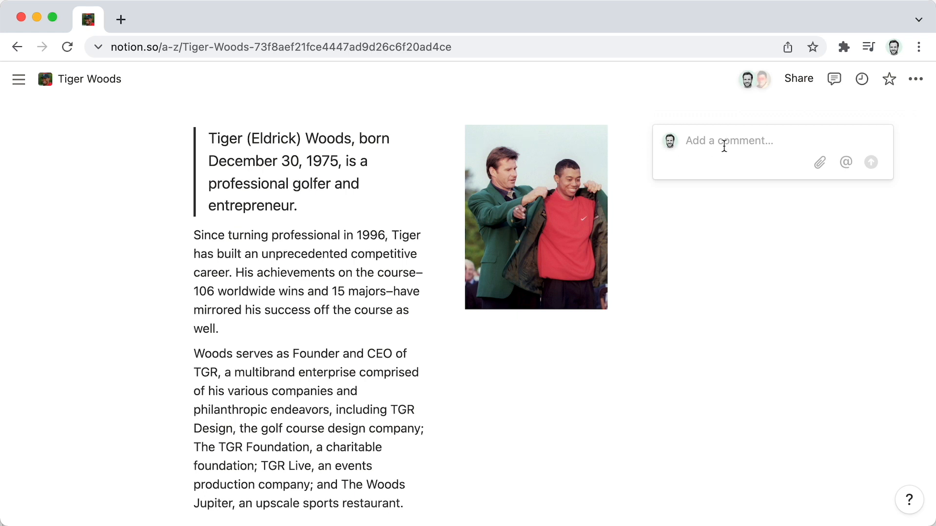
{"action": "type", "text": "Ho"}
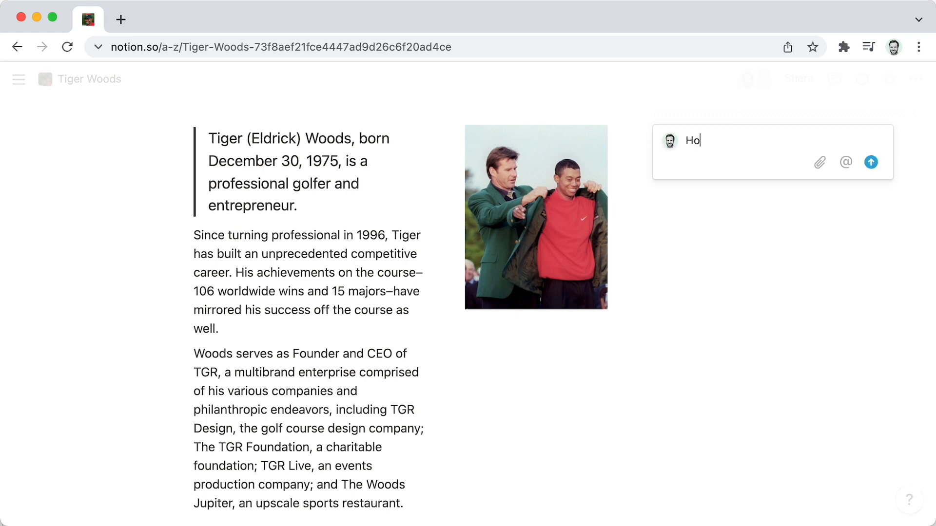
{"action": "type", "text": "w about we use a more"}
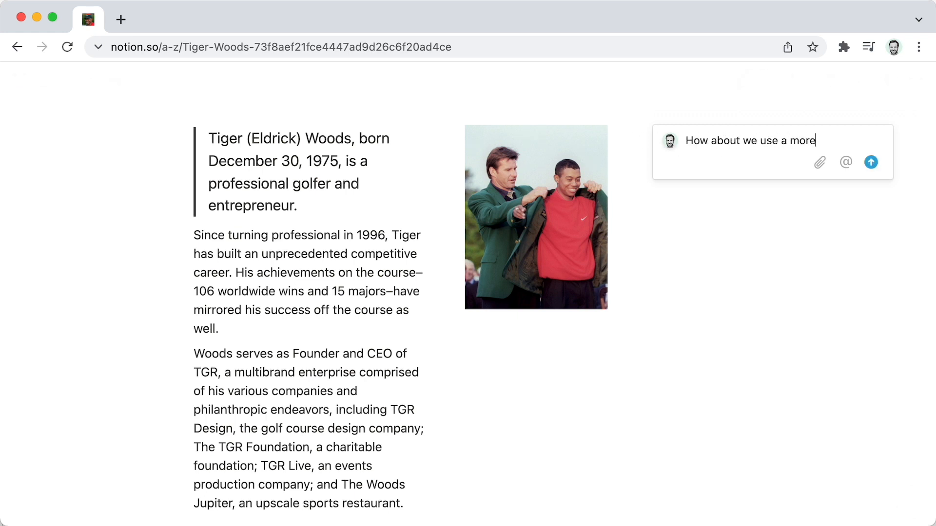
{"action": "type", "text": " recent photo?"}
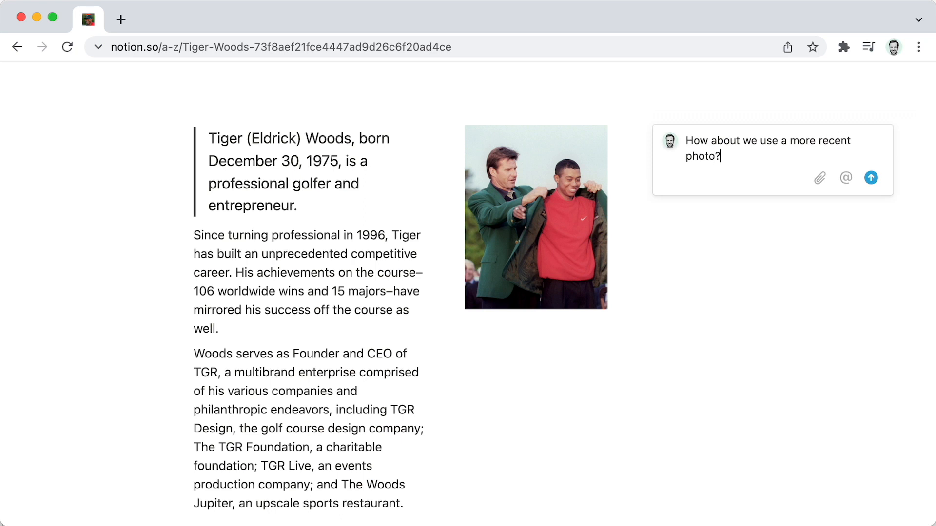
{"action": "key", "text": "Return"}
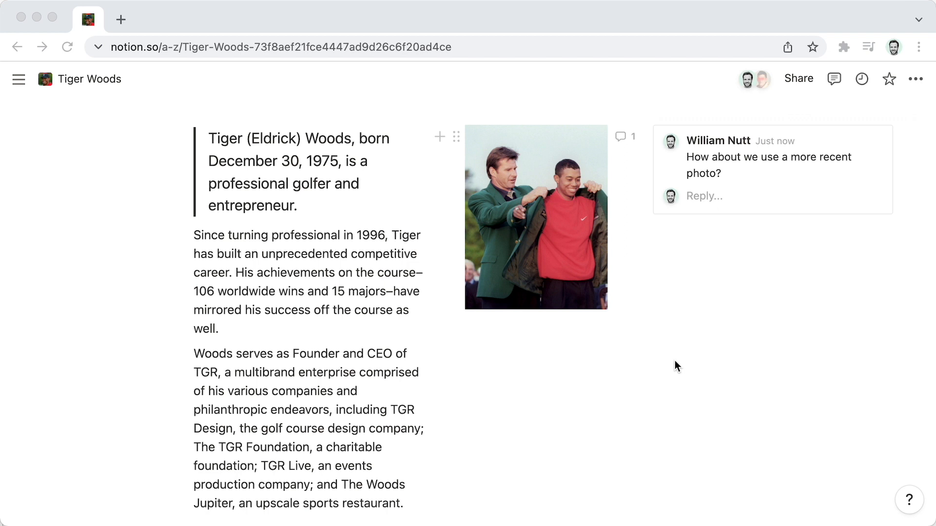
- Comment on the text "(Eldrick)" in the opening quote with "This format is a little confusing."
{"action": "left_click", "coordinate": [330, 169]}
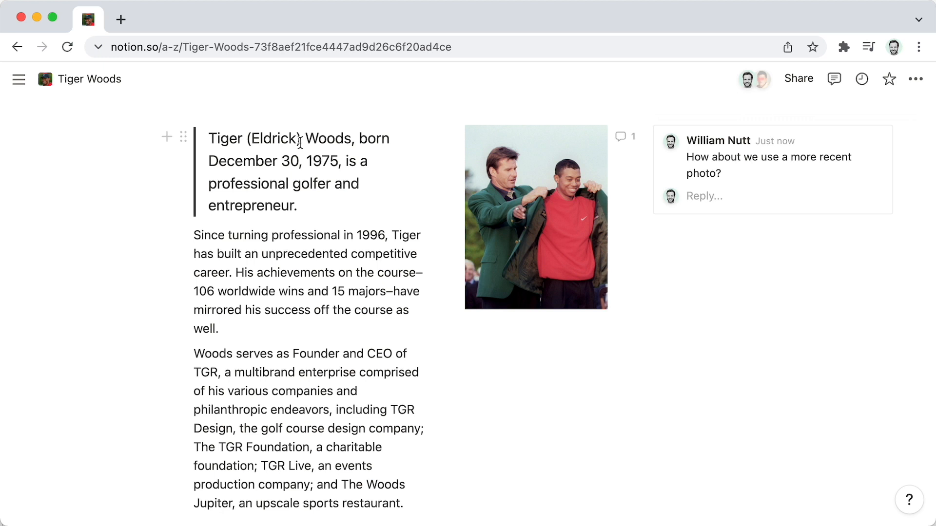
{"action": "left_click_drag", "start_coordinate": [299, 143], "coordinate": [248, 143]}
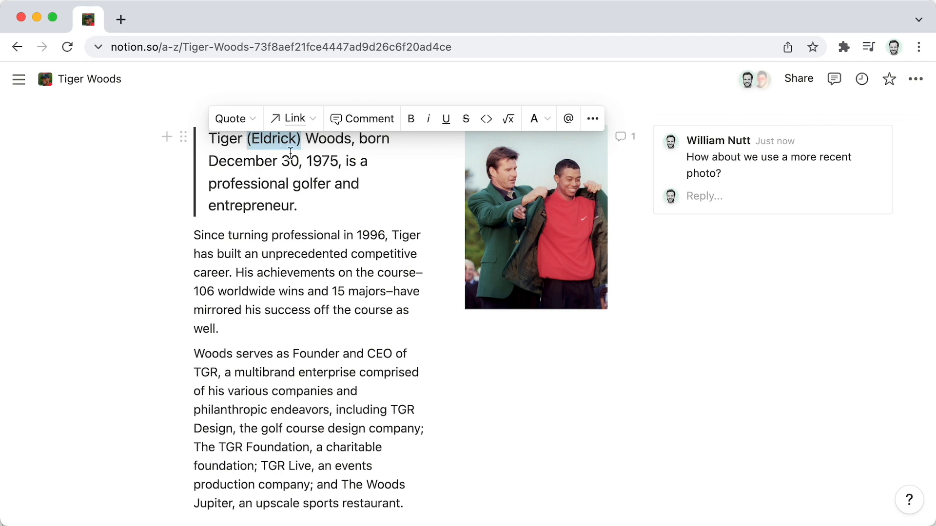
{"action": "left_click", "coordinate": [354, 130]}
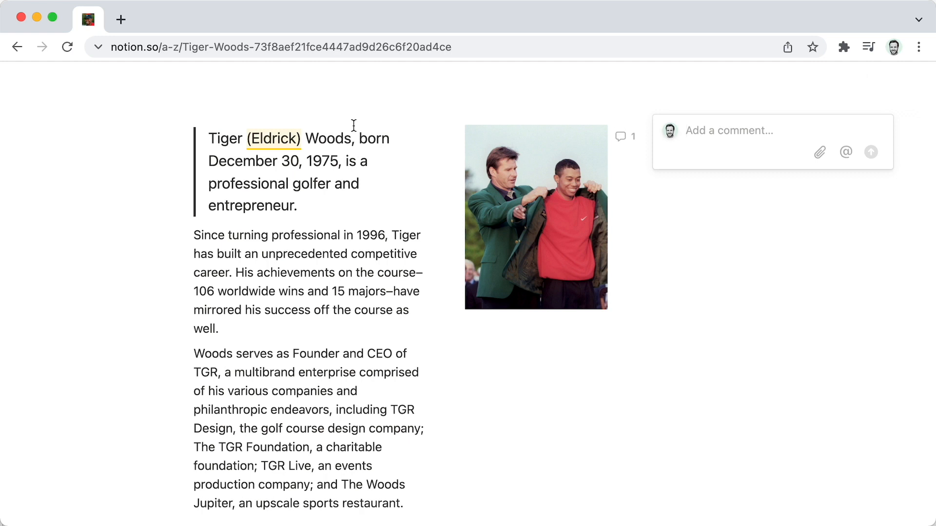
{"action": "type", "text": "This format is a little confusing."}
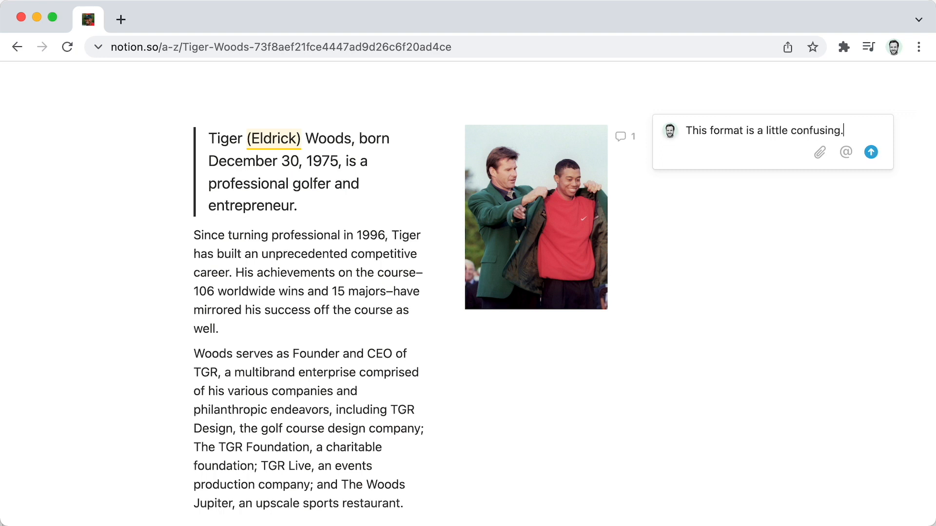
{"action": "key", "text": "Return"}
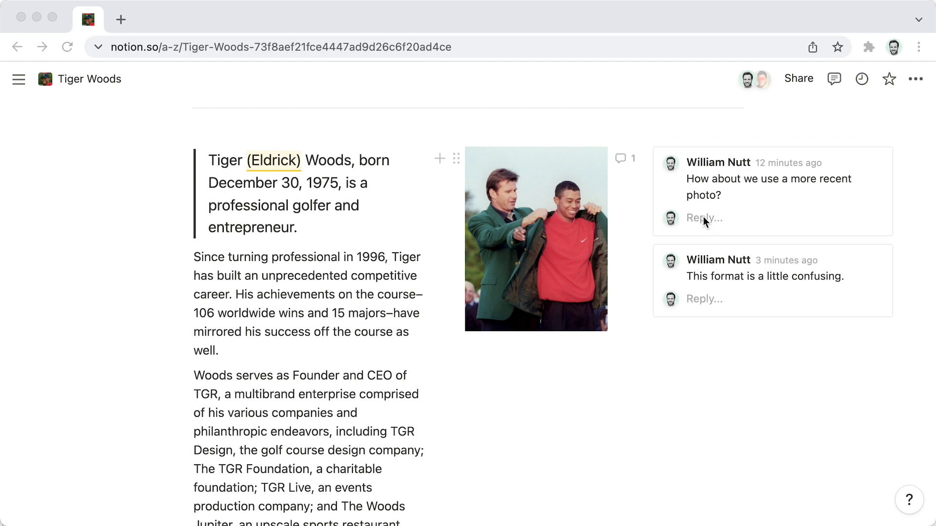
- Draft a reply in the photo's comment thread reading "Do you like this one," followed by a mention of the collaborator matching "sat" and a question mark
{"action": "left_click", "coordinate": [719, 220]}
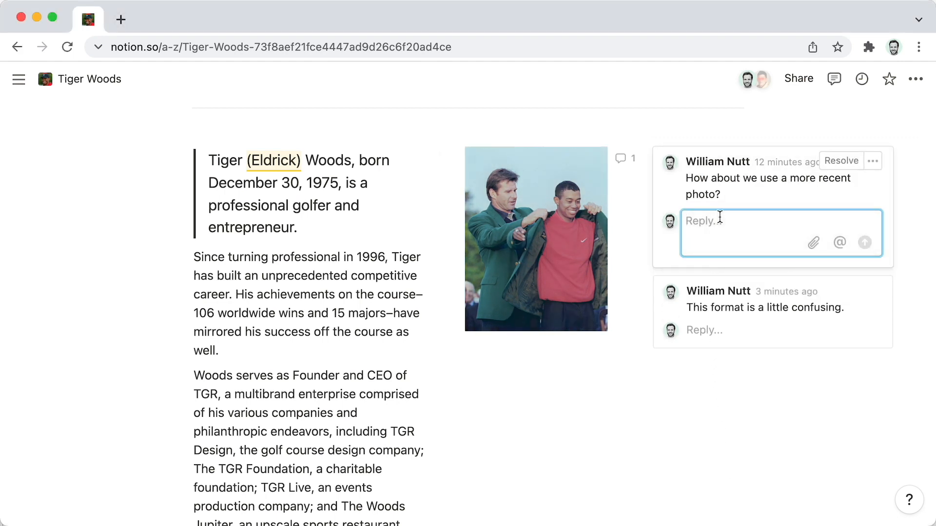
{"action": "type", "text": "Do you like this one, @sat"}
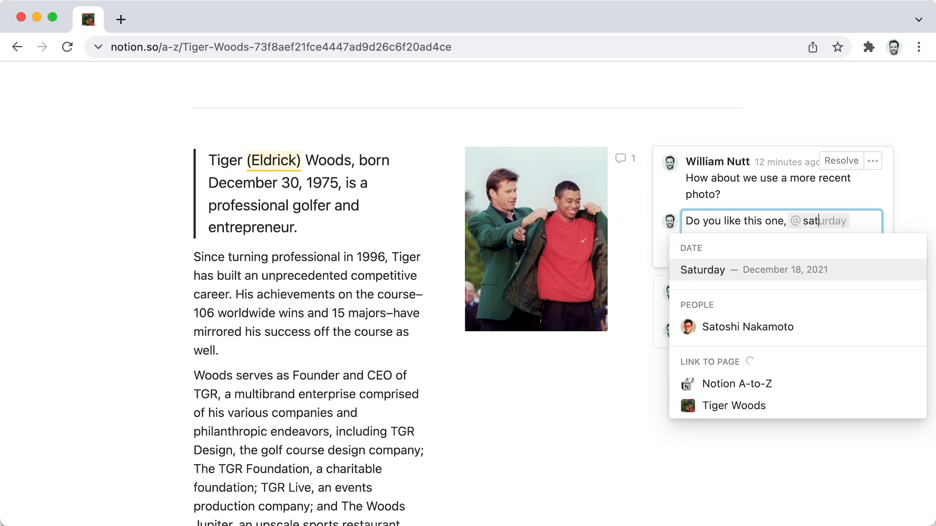
{"action": "key", "text": "Down"}
{"action": "key", "text": "Return"}
{"action": "type", "text": "?"}
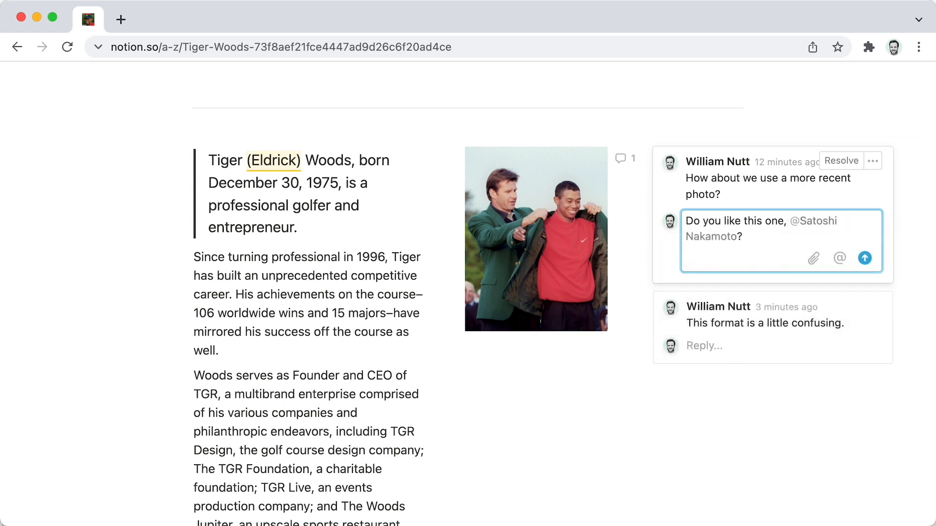
{"action": "left_click_drag", "start_coordinate": [740, 220], "coordinate": [702, 221]}
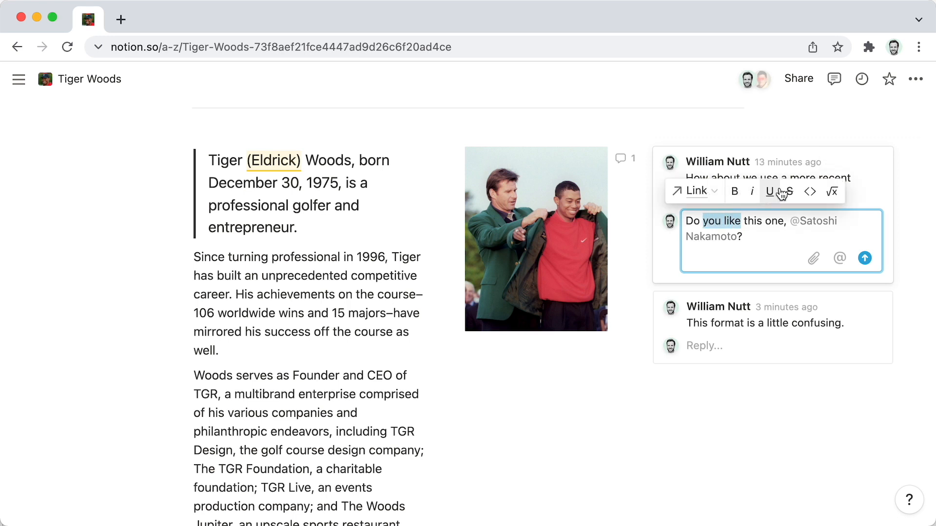
{"action": "left_click", "coordinate": [759, 233]}
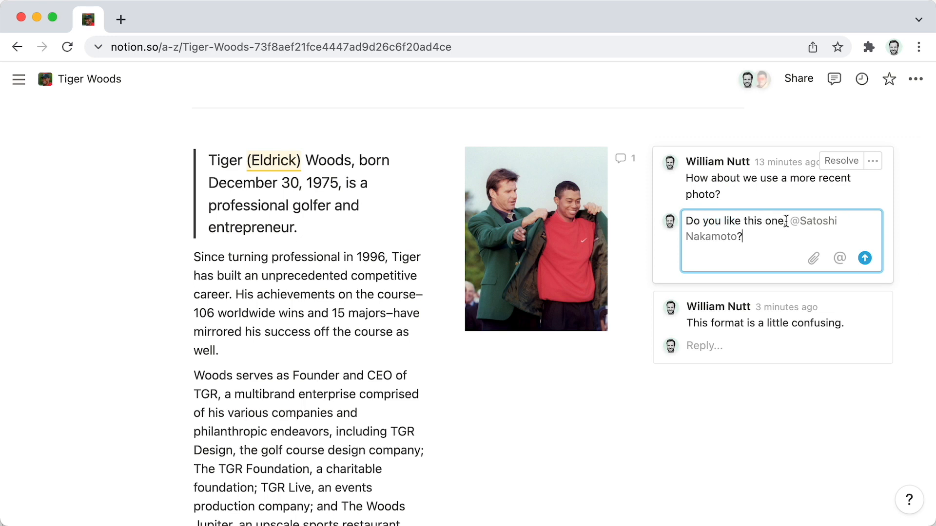
{"action": "type", "text": ","}
- Attach tiger-woods-2000.jpeg to the drafted reply on the photo's comment and send it
{"action": "left_click", "coordinate": [813, 259]}
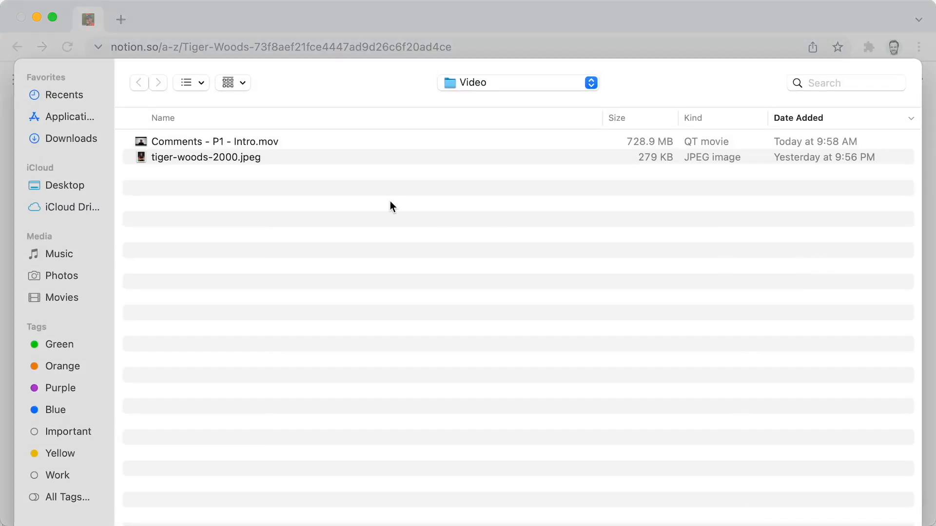
{"action": "double_click", "coordinate": [194, 157]}
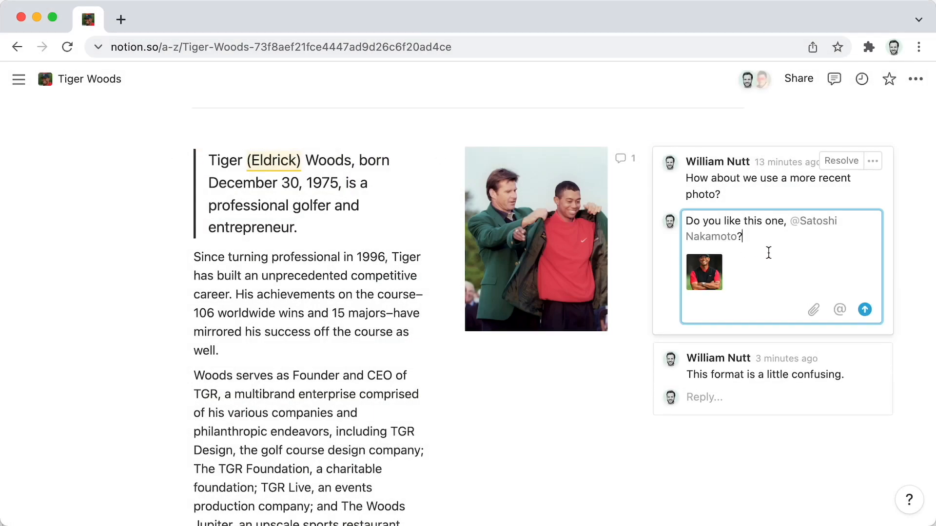
{"action": "left_click", "coordinate": [865, 312]}
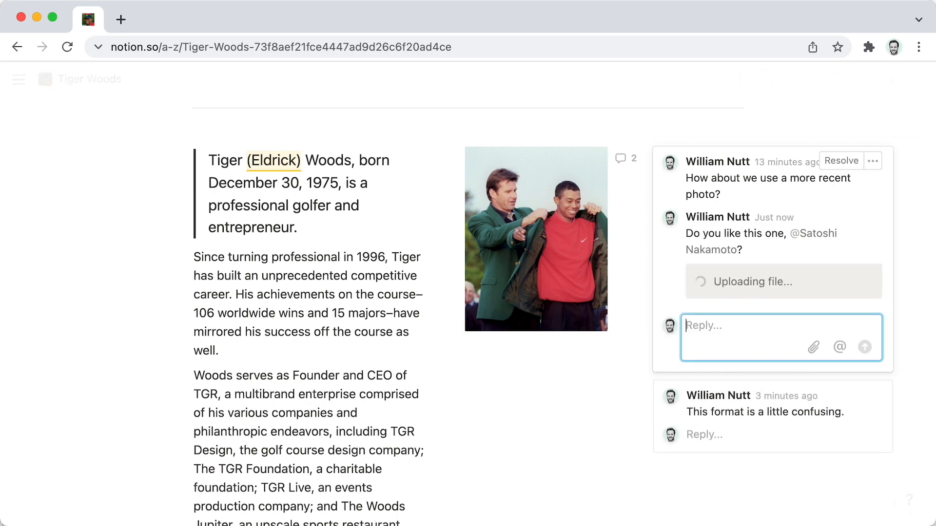
{"action": "scroll", "coordinate": [724, 293], "scroll_direction": "up", "scroll_amount": 3}
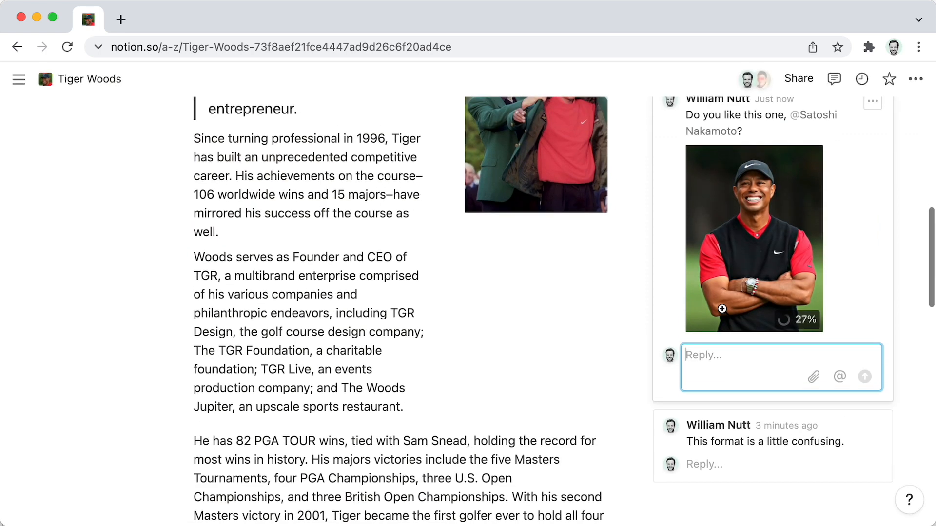
{"action": "scroll", "coordinate": [722, 308], "scroll_direction": "up", "scroll_amount": 2}
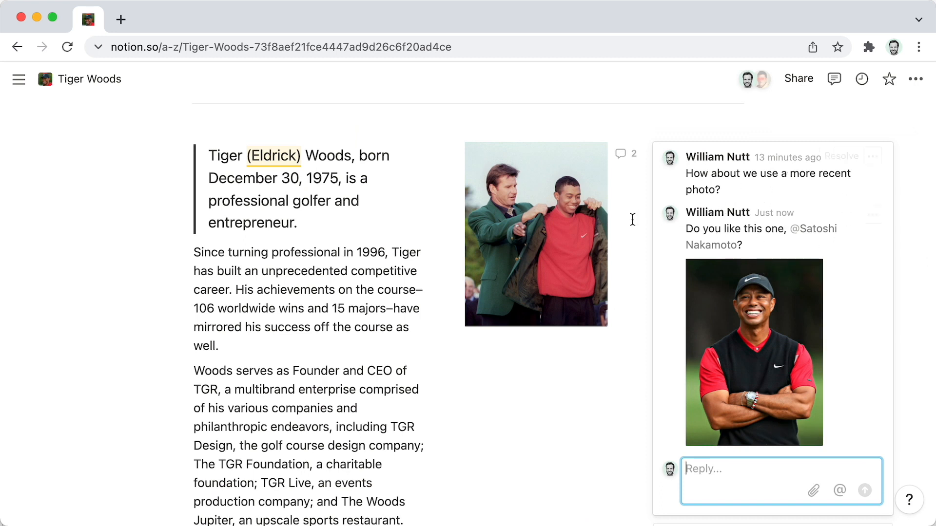
{"action": "left_click", "coordinate": [390, 274]}
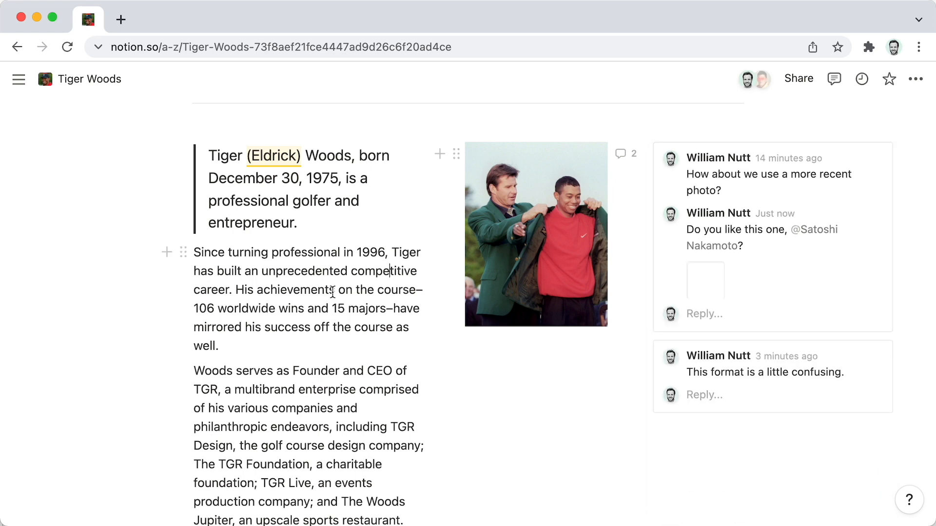
{"action": "scroll", "coordinate": [327, 299], "scroll_direction": "up", "scroll_amount": 1}
{"action": "scroll", "coordinate": [326, 299], "scroll_direction": "down", "scroll_amount": 1}
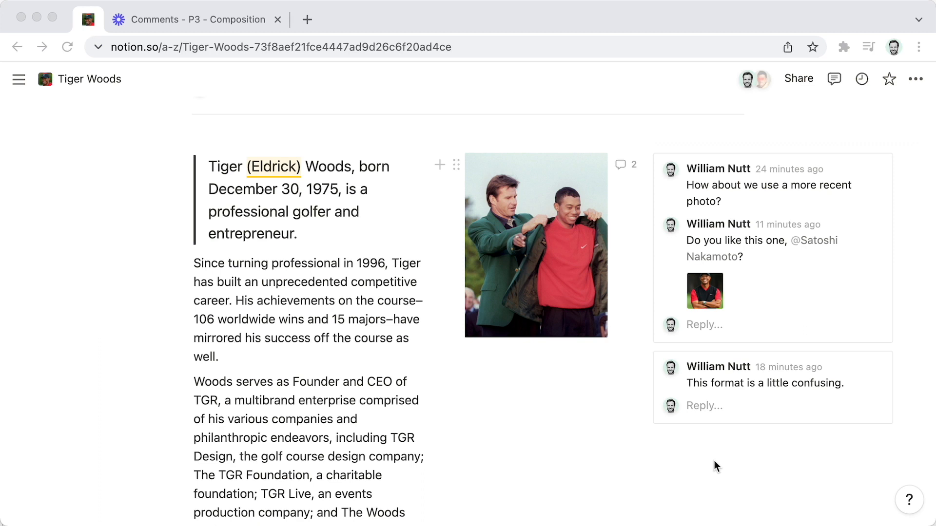
{"action": "left_click", "coordinate": [695, 323]}
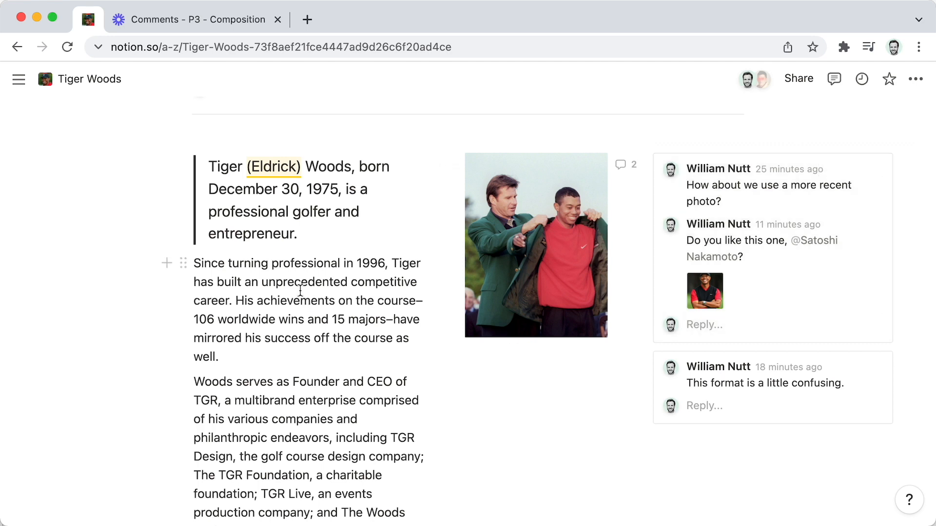
{"action": "scroll", "coordinate": [301, 292], "scroll_direction": "up", "scroll_amount": 3}
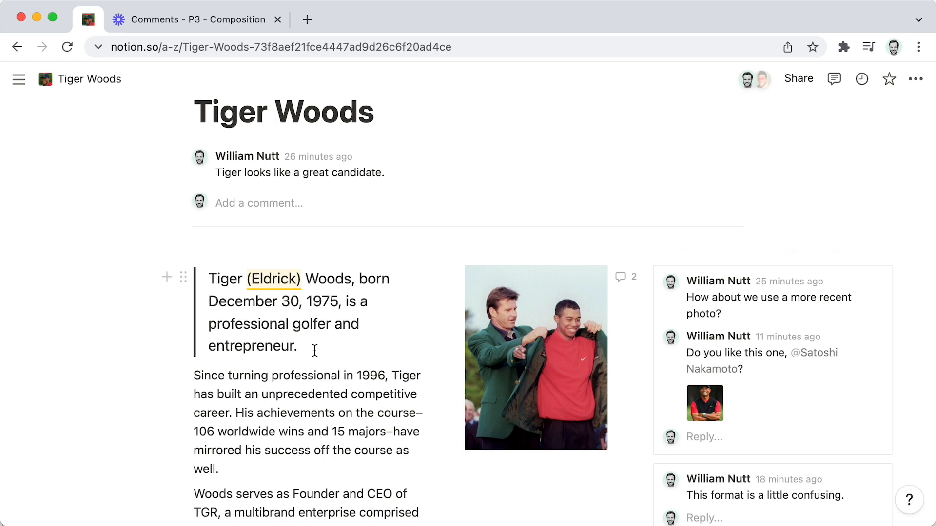
{"action": "scroll", "coordinate": [315, 349], "scroll_direction": "down", "scroll_amount": 2}
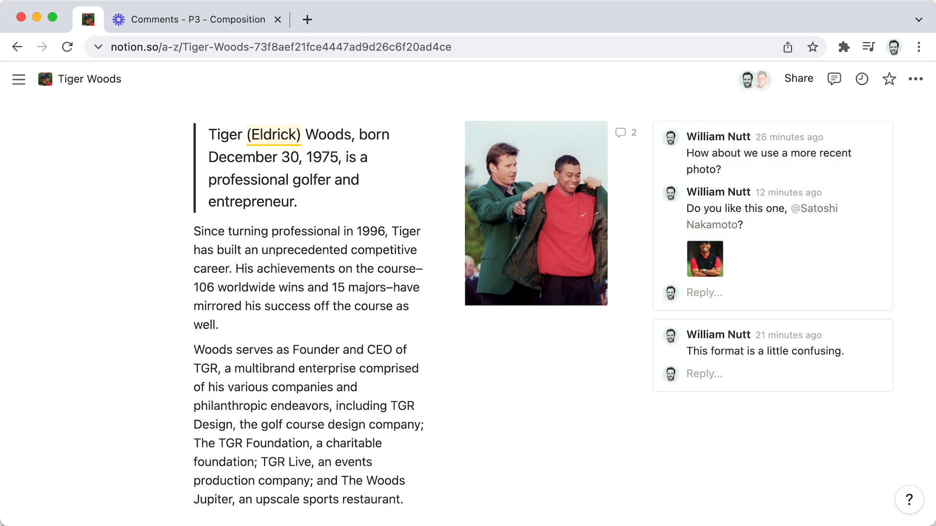
- Expand the full comment thread on the green jacket photo, and open the comment on the text "(Eldrick)" in the quote
{"action": "key", "text": "super+Tab"}
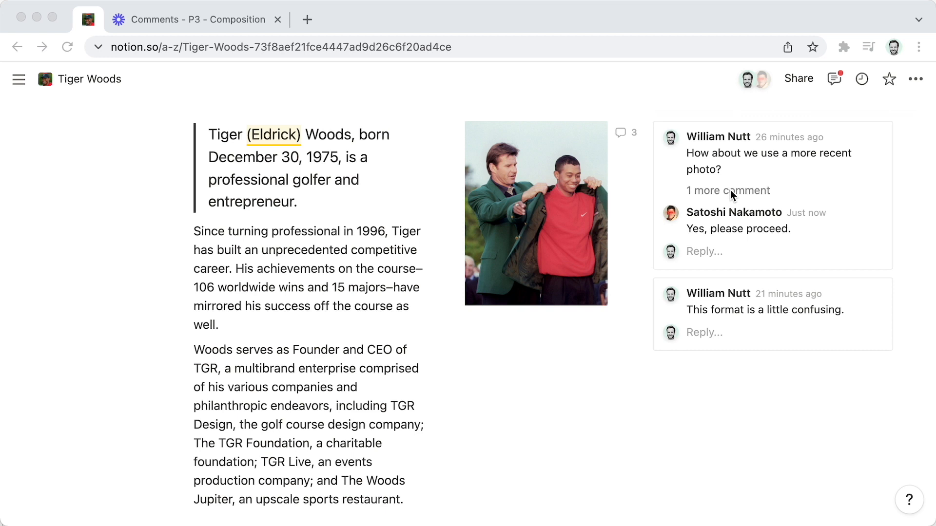
{"action": "left_click", "coordinate": [715, 189]}
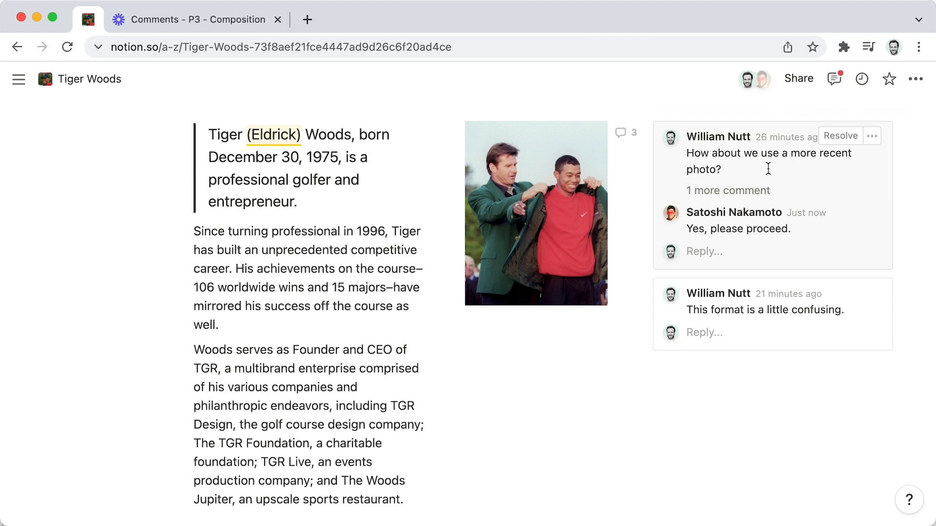
{"action": "left_click", "coordinate": [755, 191]}
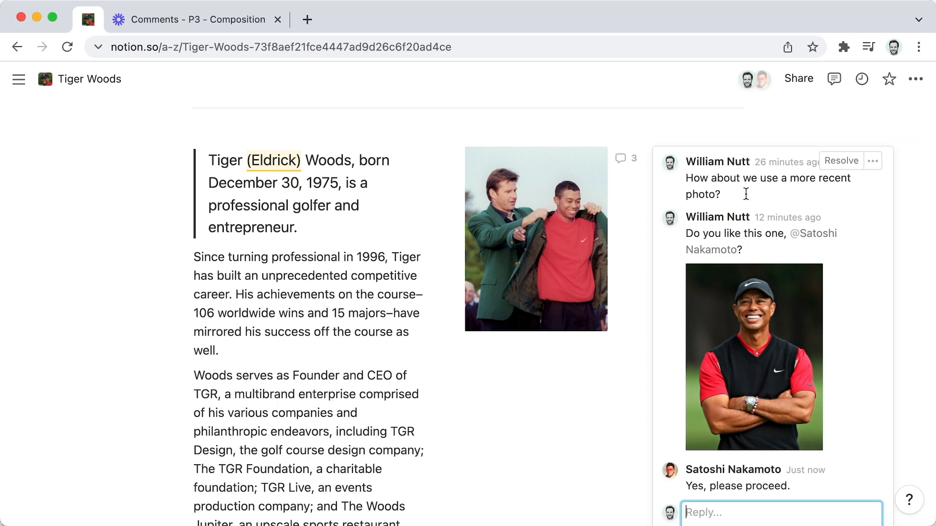
{"action": "left_click", "coordinate": [325, 223]}
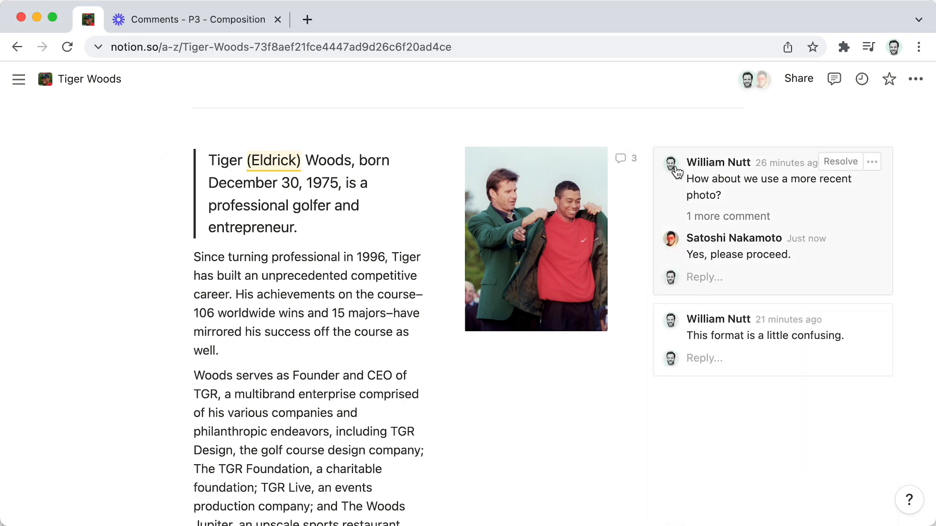
{"action": "left_click", "coordinate": [626, 160]}
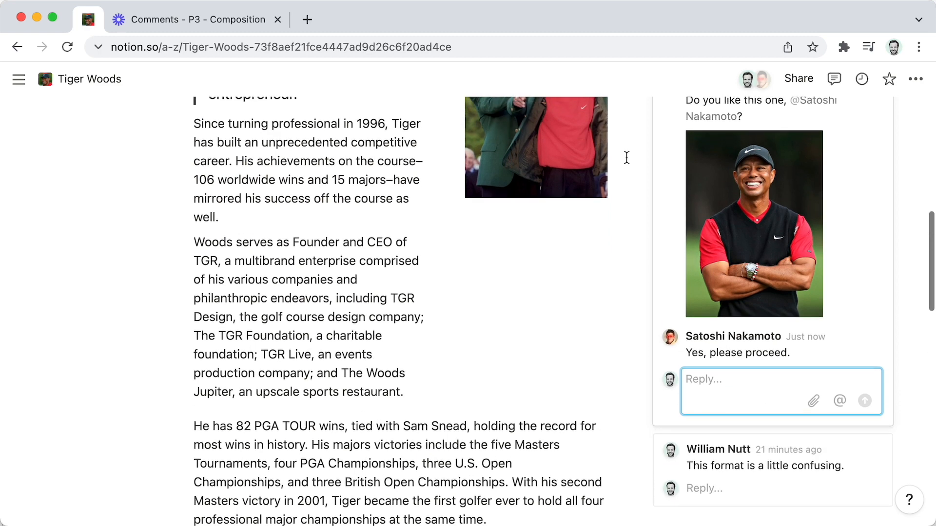
{"action": "left_click", "coordinate": [332, 277]}
{"action": "scroll", "coordinate": [341, 265], "scroll_direction": "up", "scroll_amount": 2}
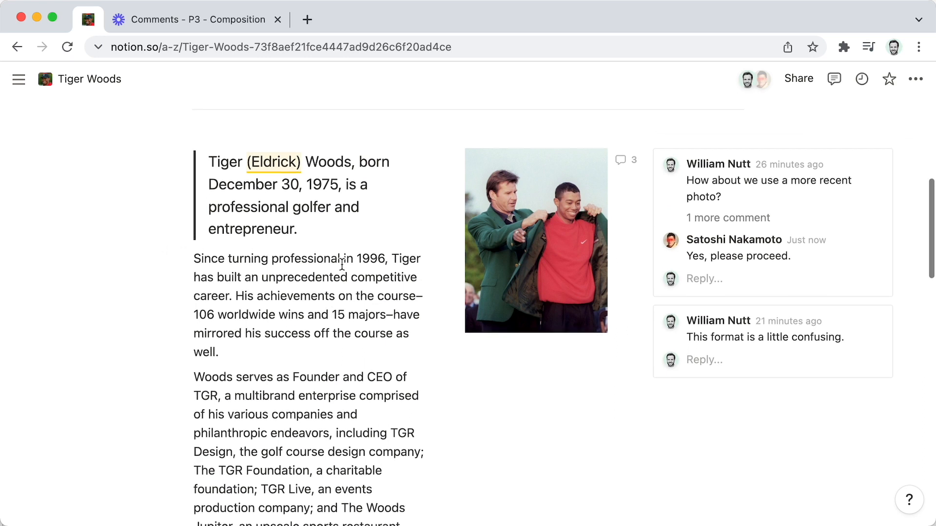
{"action": "left_click", "coordinate": [270, 163]}
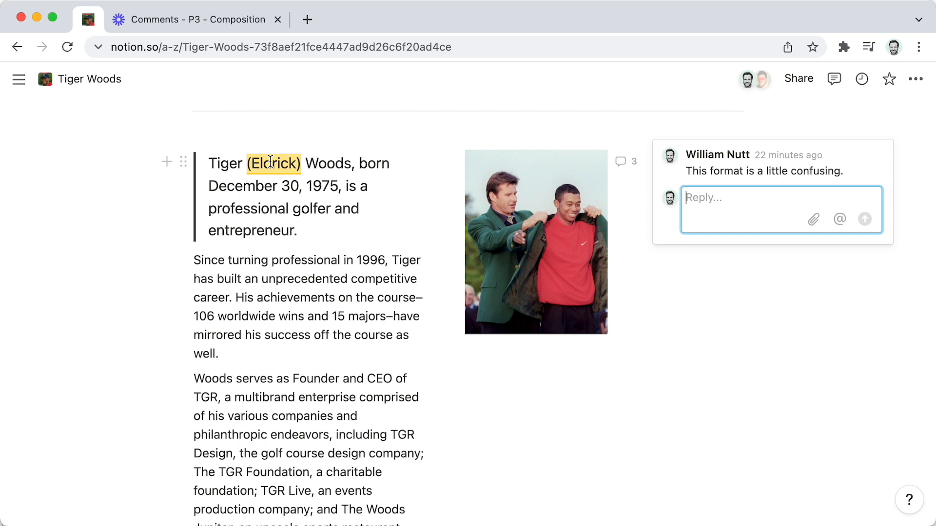
{"action": "left_click", "coordinate": [311, 227]}
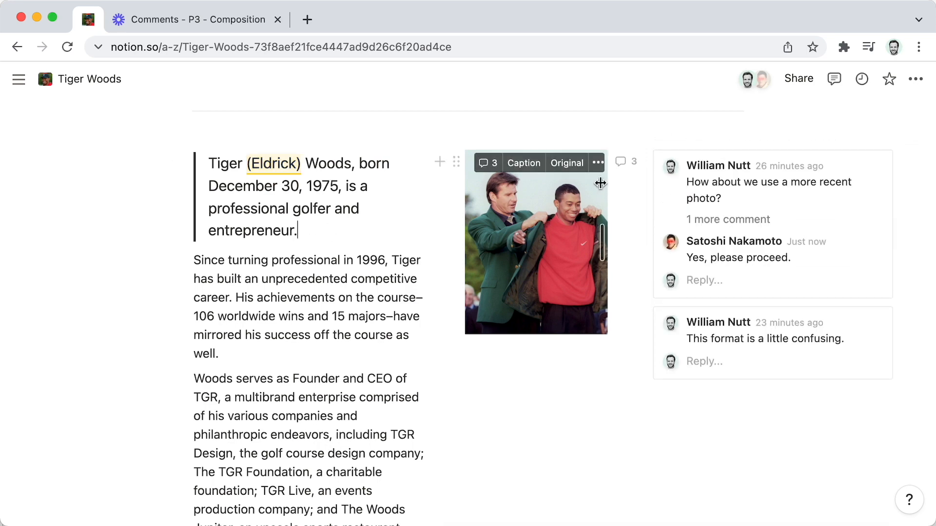
- Resolve the comment thread on the green jacket photo and the comment on the text "(Eldrick)"
{"action": "left_click", "coordinate": [621, 162]}
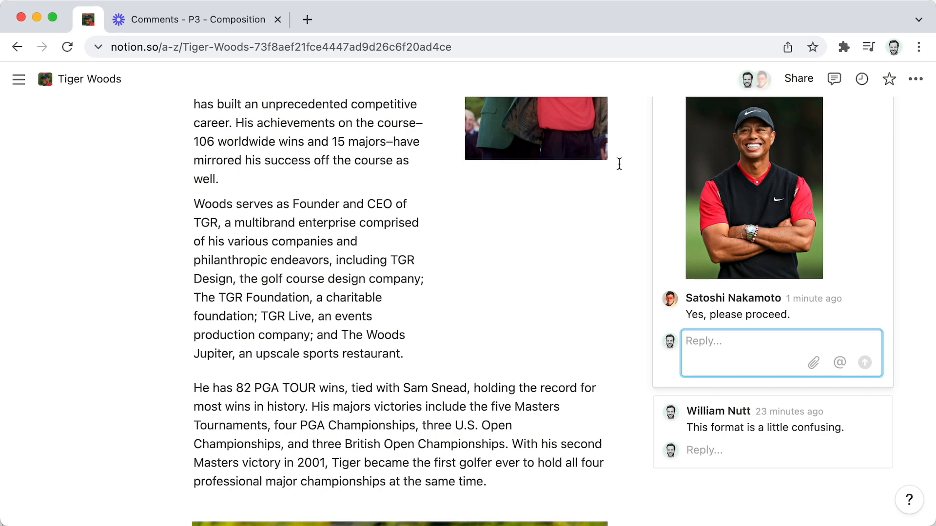
{"action": "scroll", "coordinate": [670, 197], "scroll_direction": "up", "scroll_amount": 4}
{"action": "scroll", "coordinate": [671, 197], "scroll_direction": "up", "scroll_amount": 3}
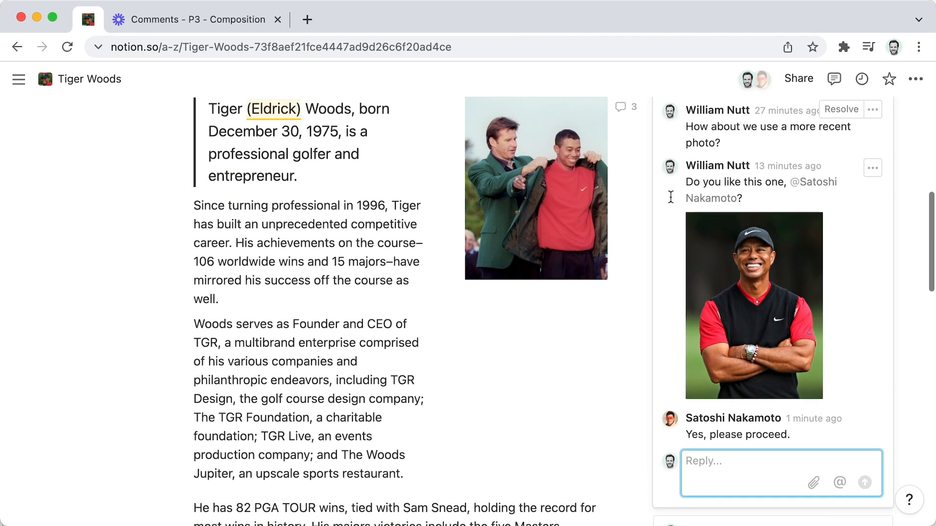
{"action": "left_click", "coordinate": [840, 137]}
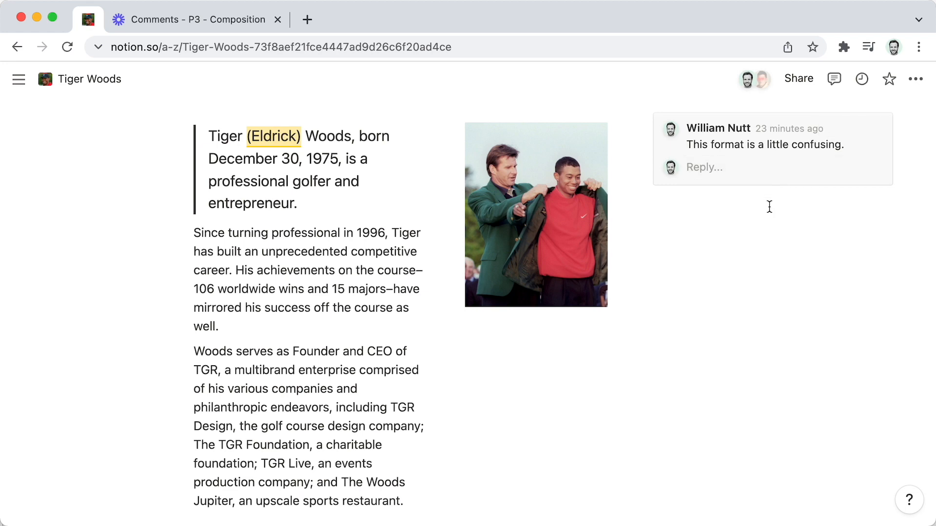
{"action": "mouse_move", "coordinate": [819, 179]}
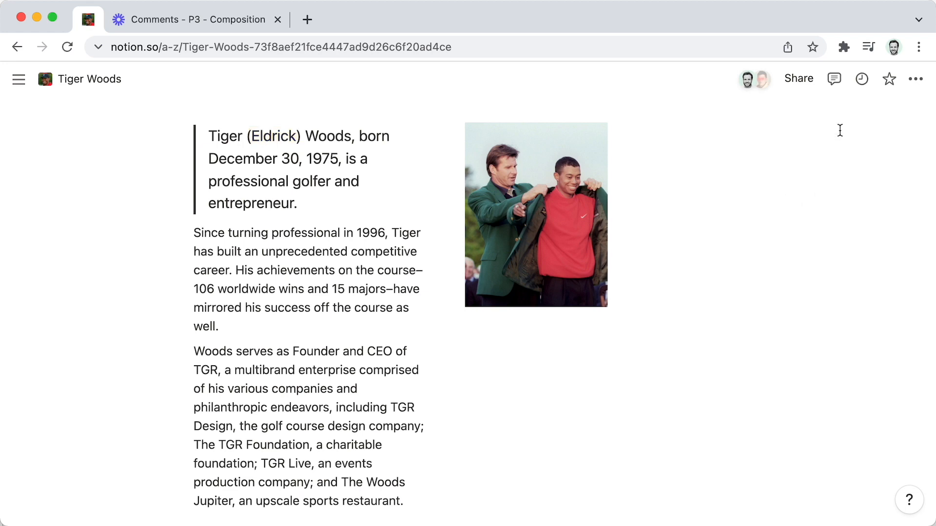
{"action": "left_click", "coordinate": [840, 127]}
- Resolve the page-level comment "Tiger looks like a great candidate." below the page title
{"action": "scroll", "coordinate": [839, 130], "scroll_direction": "up", "scroll_amount": 3}
{"action": "scroll", "coordinate": [840, 130], "scroll_direction": "up", "scroll_amount": 2}
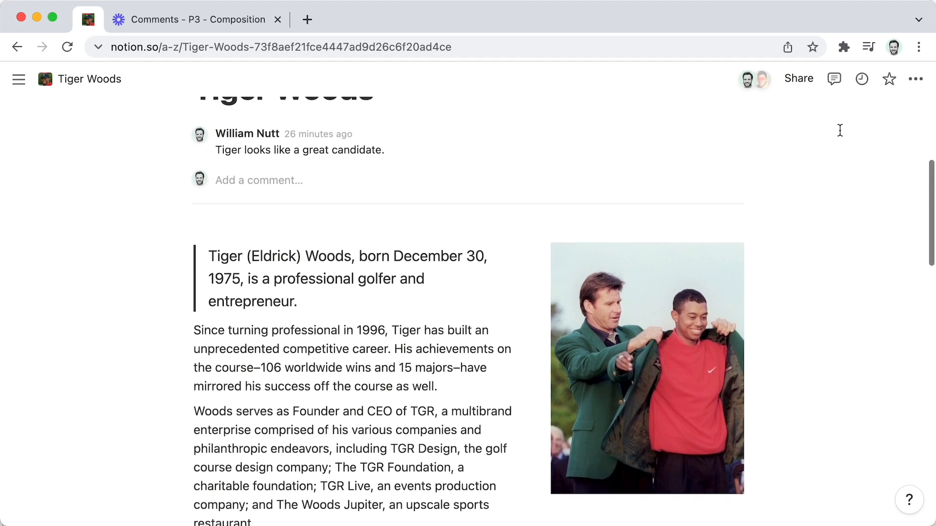
{"action": "mouse_move", "coordinate": [683, 142]}
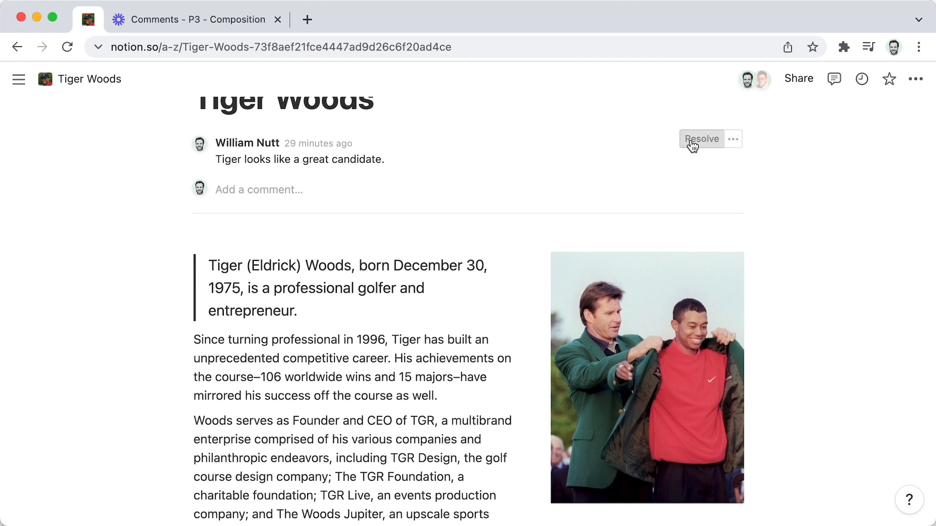
{"action": "left_click", "coordinate": [693, 141]}
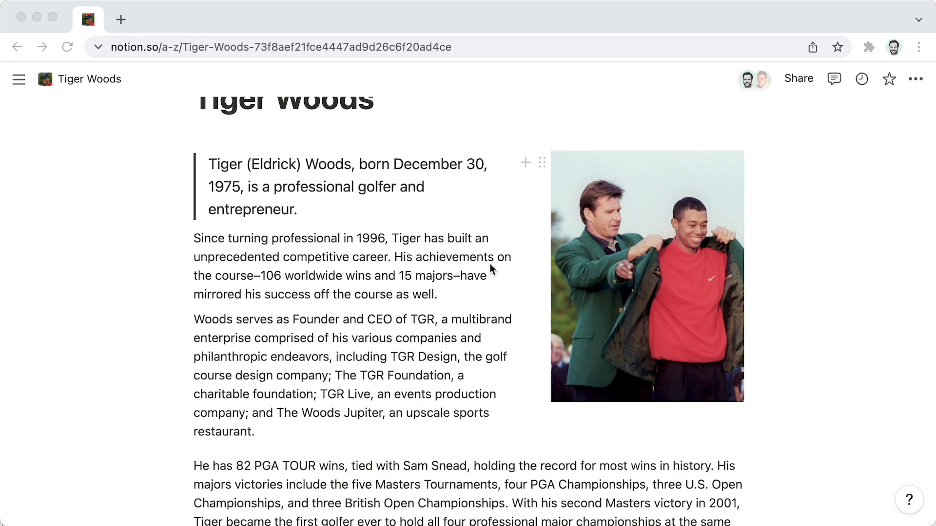
- Change the guest collaborator's access to the page to "Can edit" in the sharing settings
{"action": "left_click", "coordinate": [792, 80]}
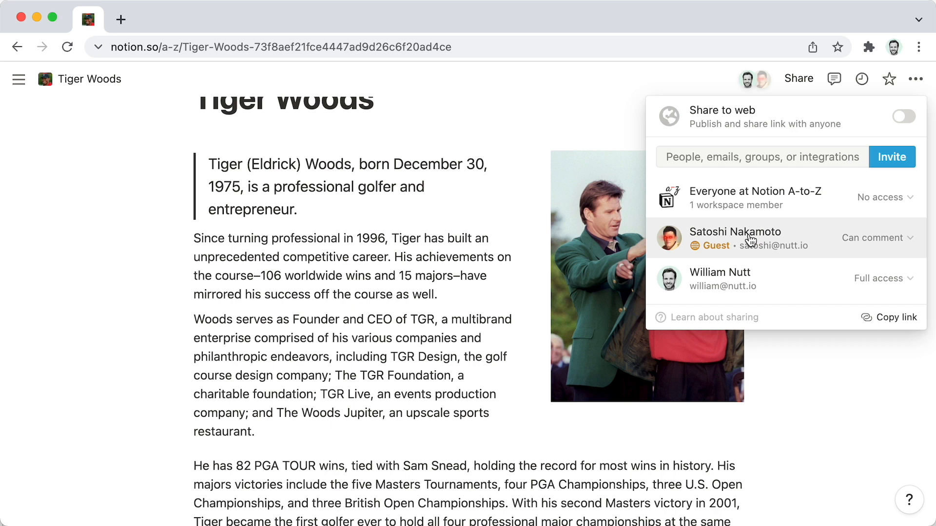
{"action": "left_click", "coordinate": [890, 239]}
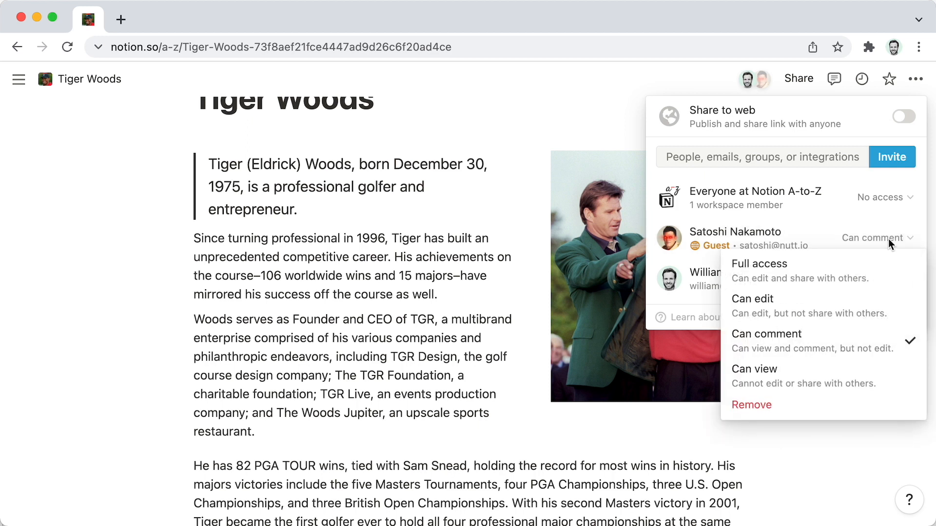
{"action": "left_click", "coordinate": [872, 313]}
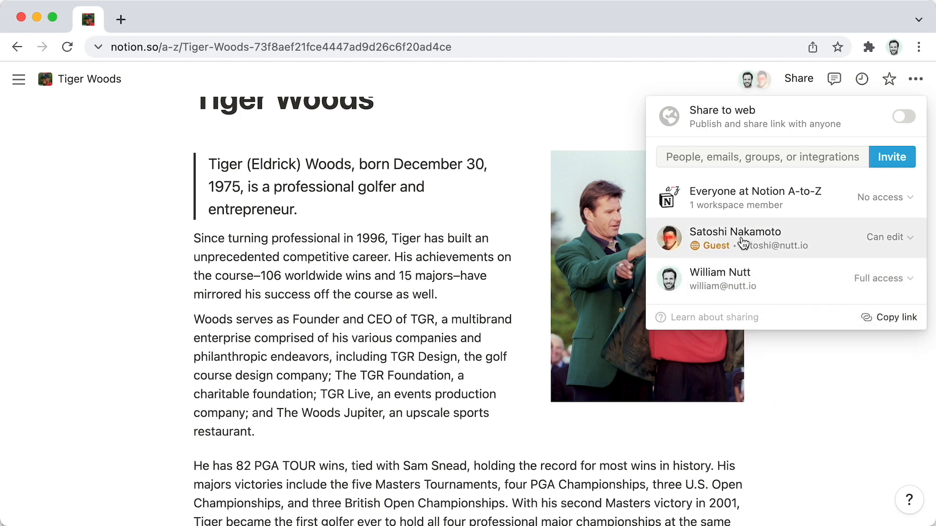
{"action": "left_click", "coordinate": [455, 280]}
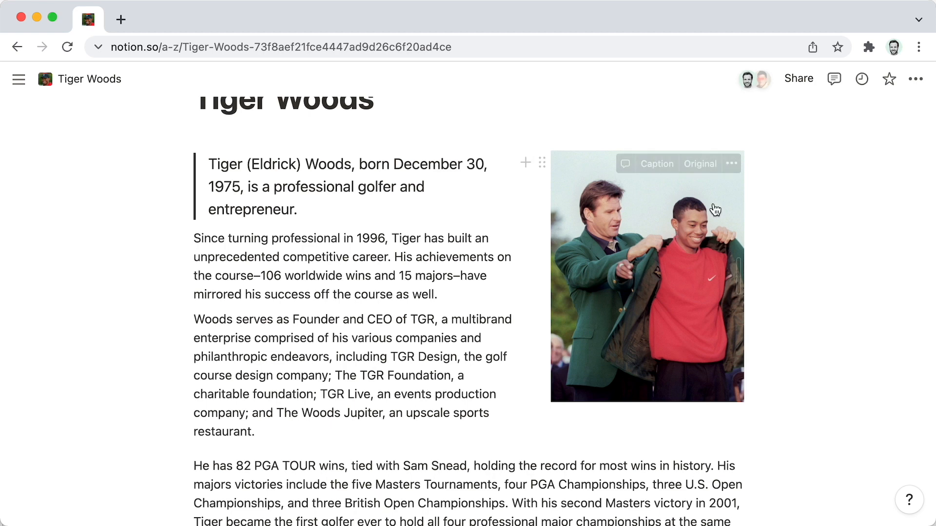
- Share the page to the web and allow comments from anyone with the link
{"action": "left_click", "coordinate": [799, 80]}
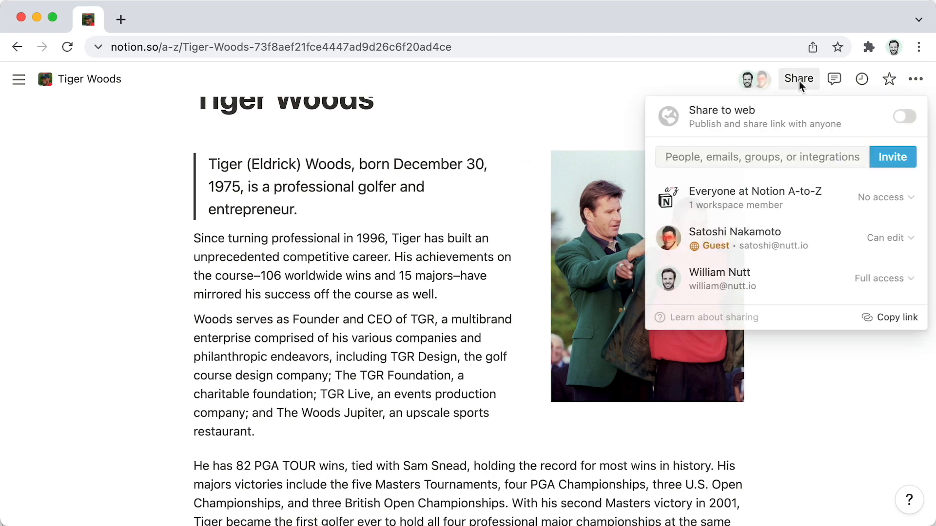
{"action": "left_click", "coordinate": [897, 124]}
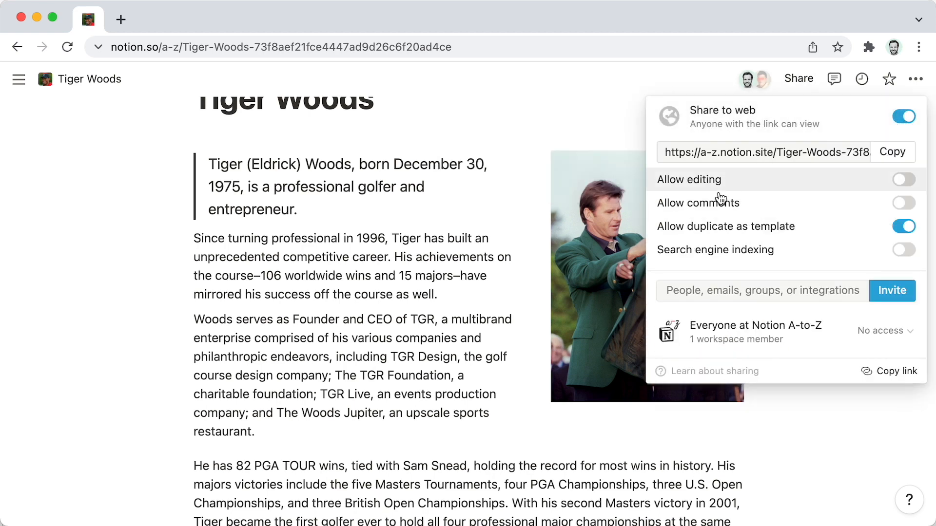
{"action": "left_click", "coordinate": [902, 208]}
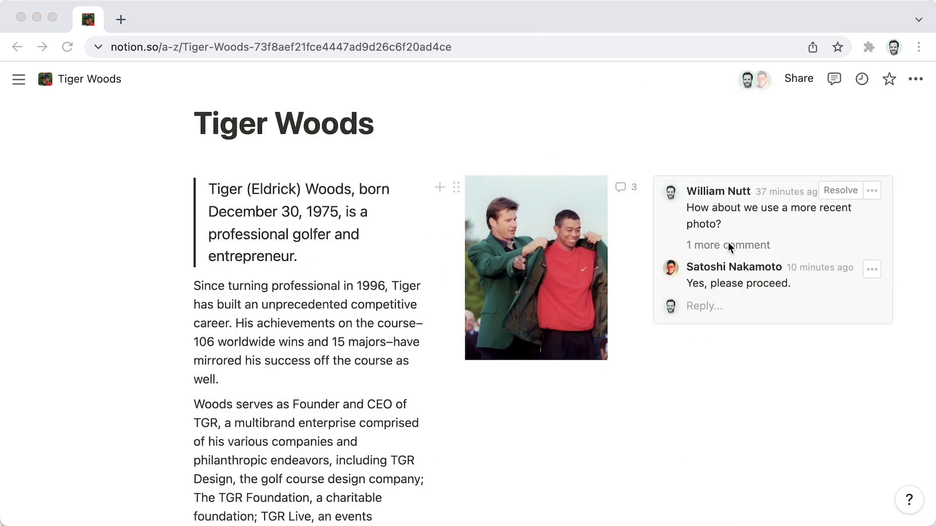
- Open the options for the "Yes, please proceed." reply and for the first comment in the photo's thread
{"action": "left_click", "coordinate": [734, 276]}
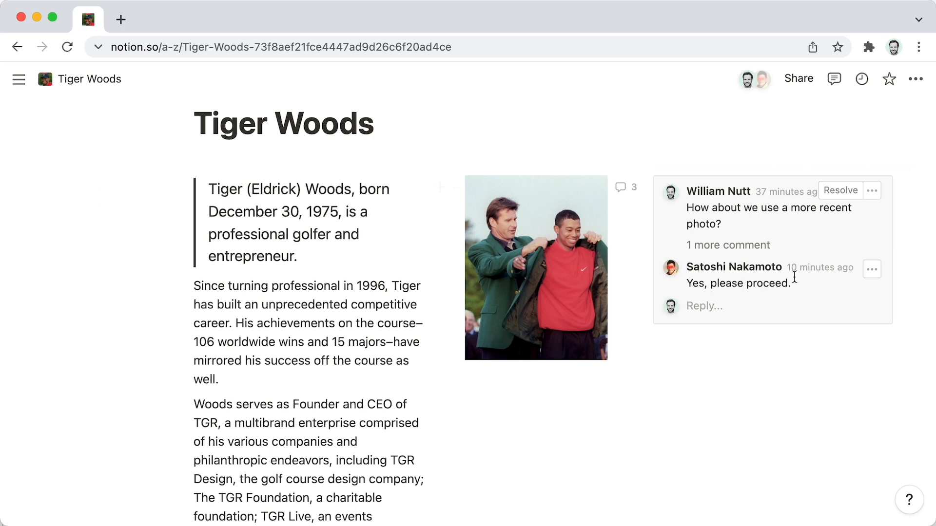
{"action": "left_click", "coordinate": [871, 272]}
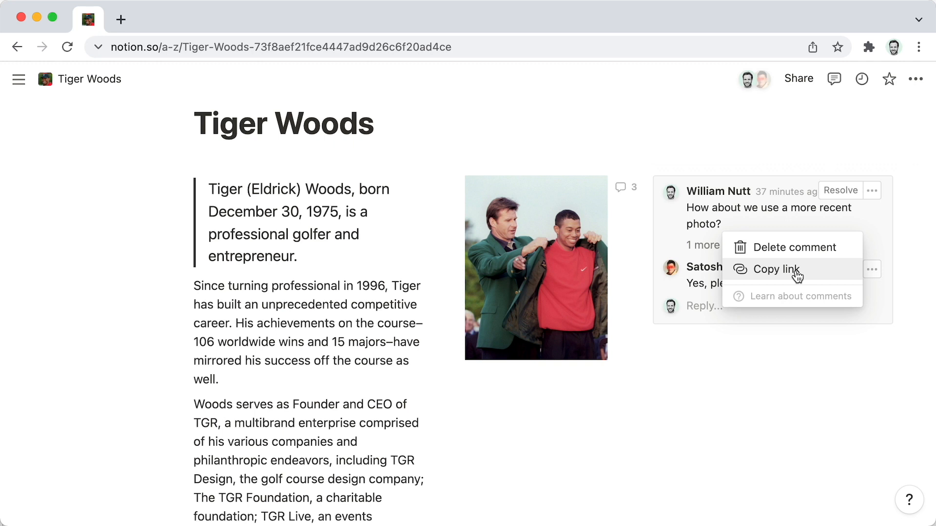
{"action": "left_click", "coordinate": [871, 194]}
{"action": "left_click", "coordinate": [872, 192]}
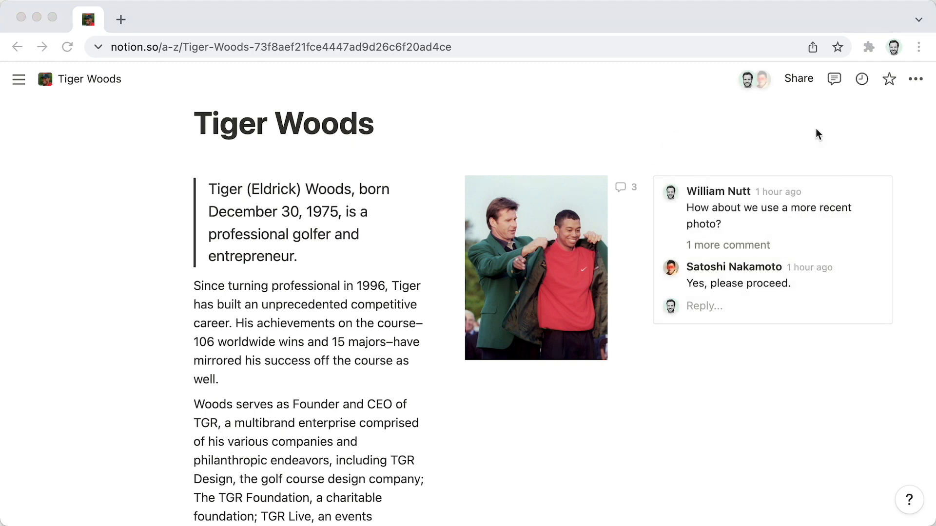
- Show all of the page's comments and review the open thread about the green jacket photo
{"action": "left_click", "coordinate": [834, 78]}
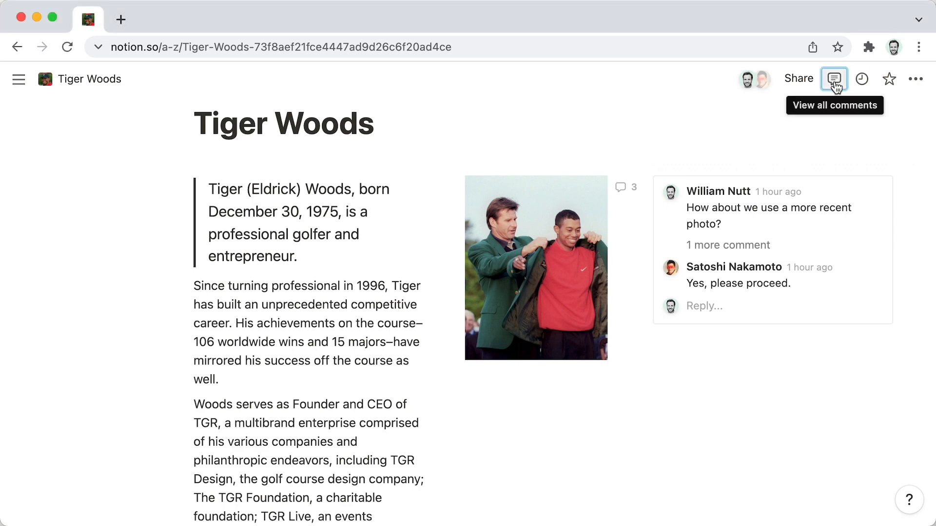
{"action": "left_click", "coordinate": [834, 86]}
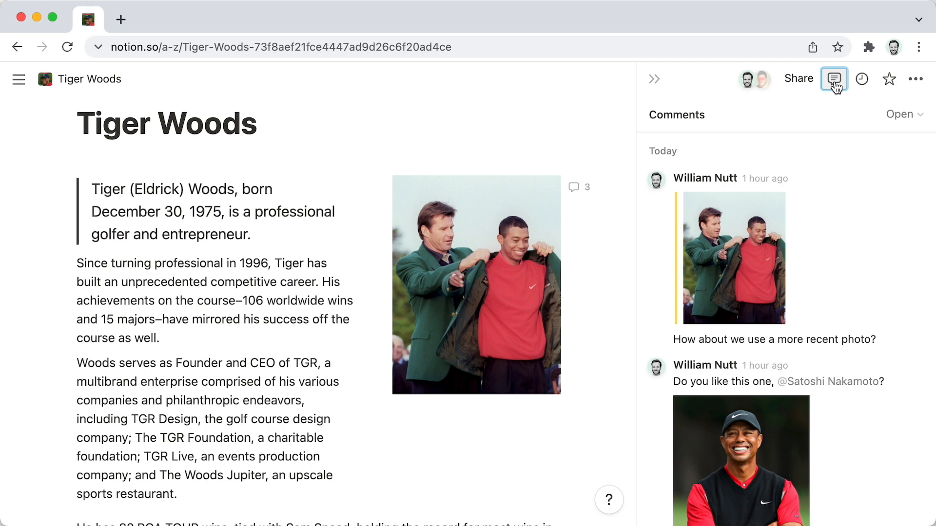
{"action": "mouse_move", "coordinate": [882, 216]}
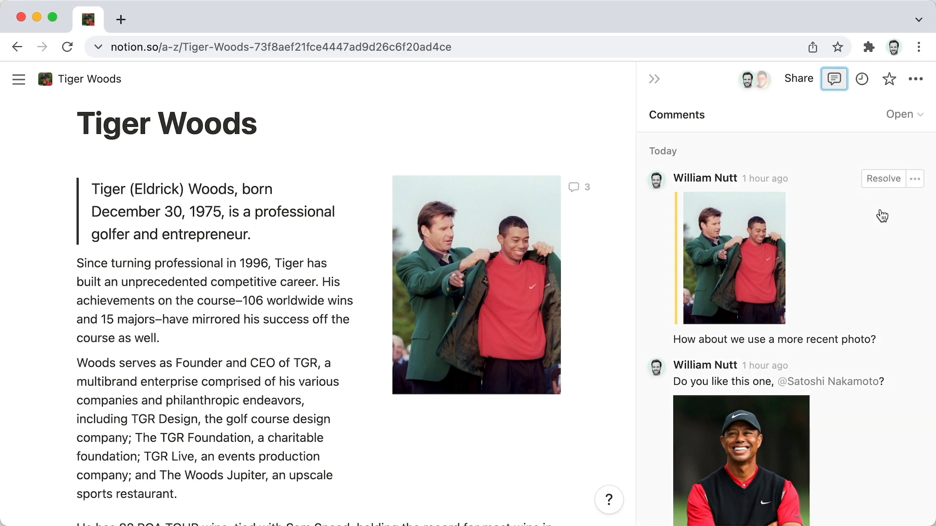
{"action": "scroll", "coordinate": [870, 263], "scroll_direction": "down", "scroll_amount": 3}
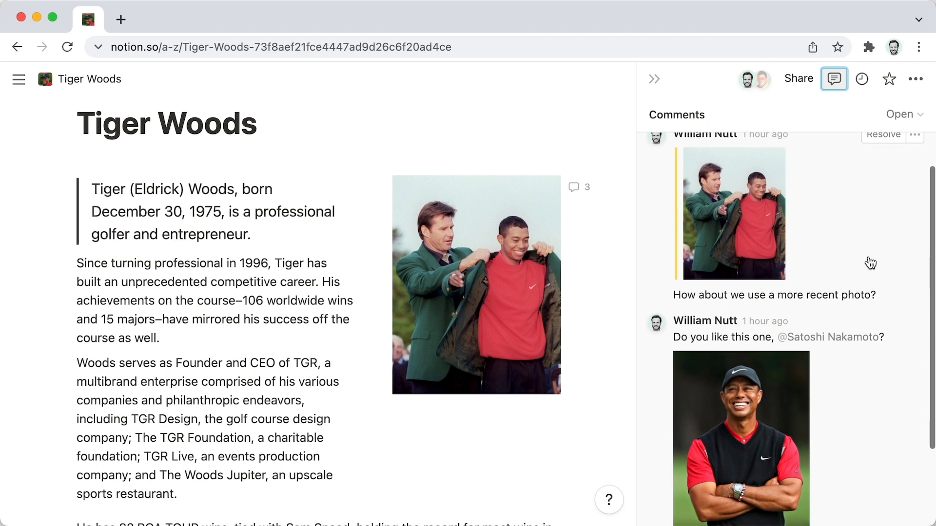
{"action": "scroll", "coordinate": [866, 263], "scroll_direction": "up", "scroll_amount": 3}
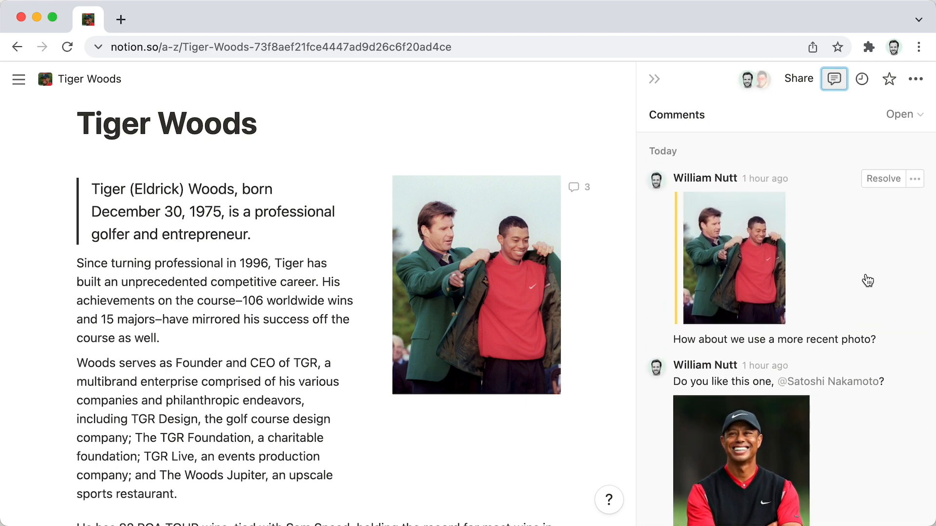
{"action": "scroll", "coordinate": [809, 277], "scroll_direction": "down", "scroll_amount": 6}
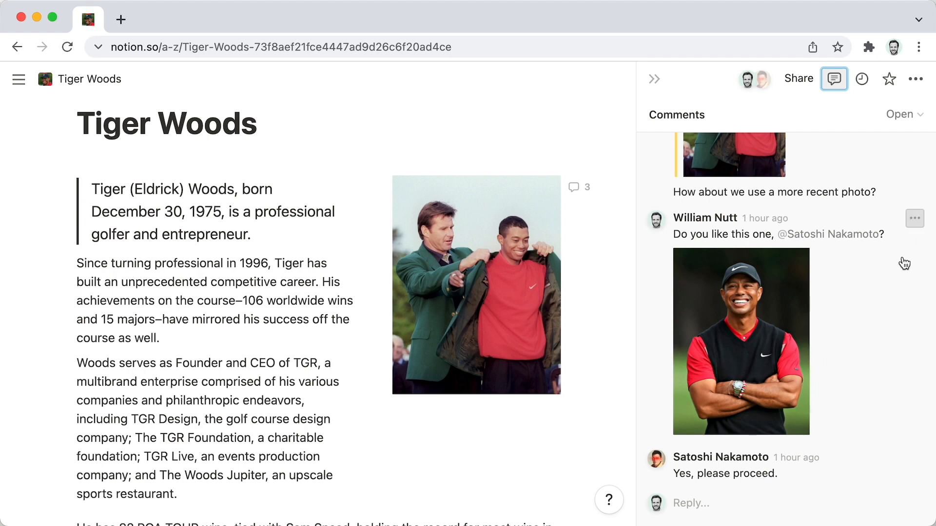
{"action": "scroll", "coordinate": [893, 289], "scroll_direction": "up", "scroll_amount": 3}
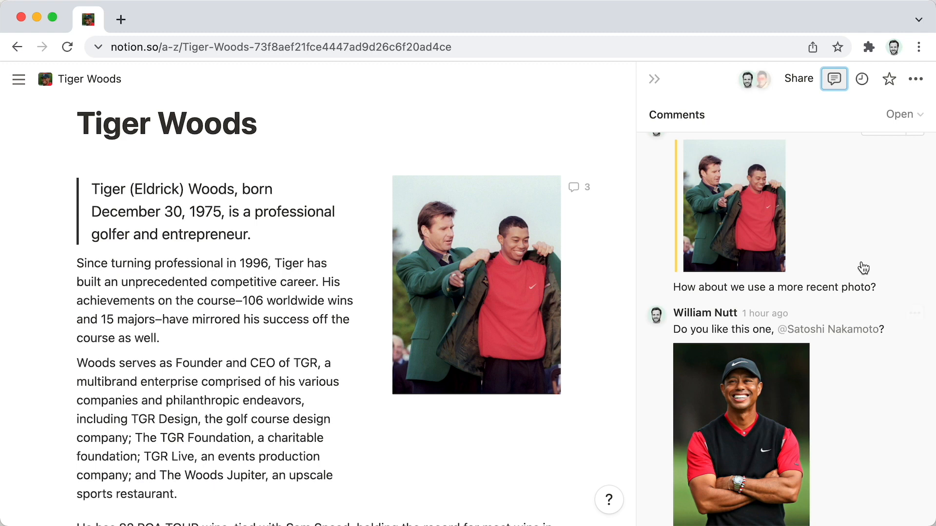
{"action": "scroll", "coordinate": [860, 258], "scroll_direction": "up", "scroll_amount": 2}
{"action": "scroll", "coordinate": [860, 258], "scroll_direction": "up", "scroll_amount": 1}
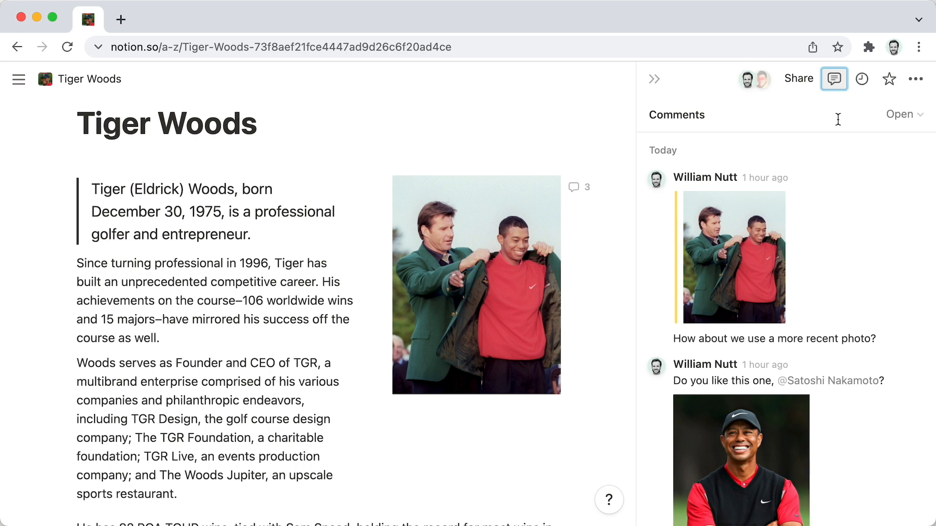
- Review the page's resolved comments, and switch the comments list back to open comments
{"action": "left_click", "coordinate": [895, 117]}
{"action": "left_click", "coordinate": [882, 166]}
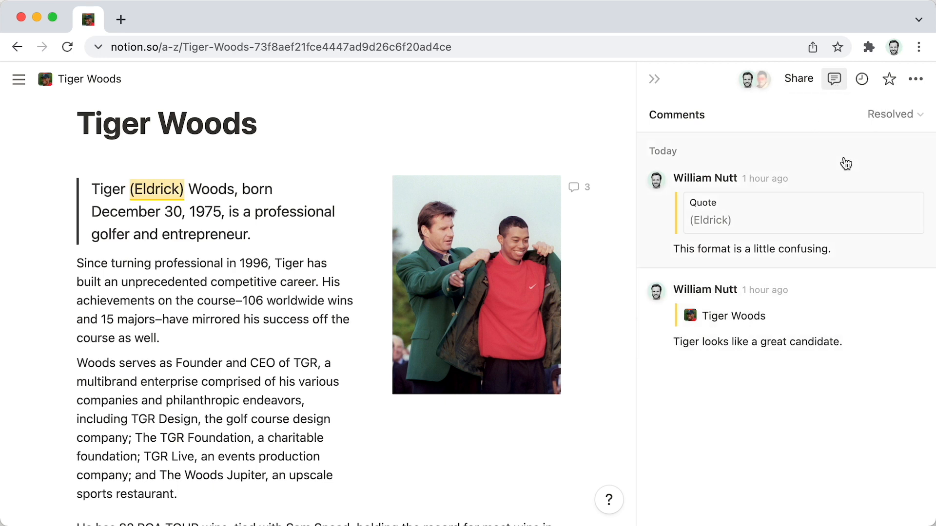
{"action": "left_click", "coordinate": [885, 117]}
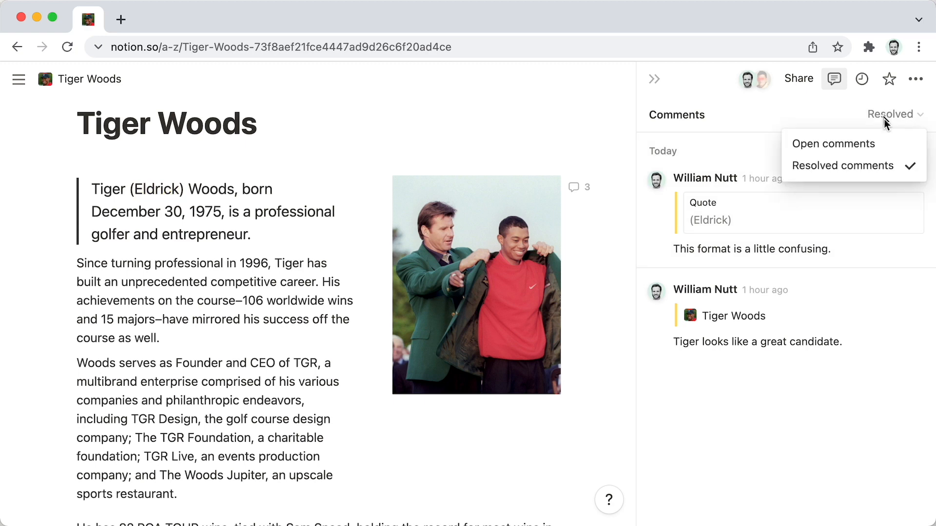
{"action": "left_click", "coordinate": [862, 144]}
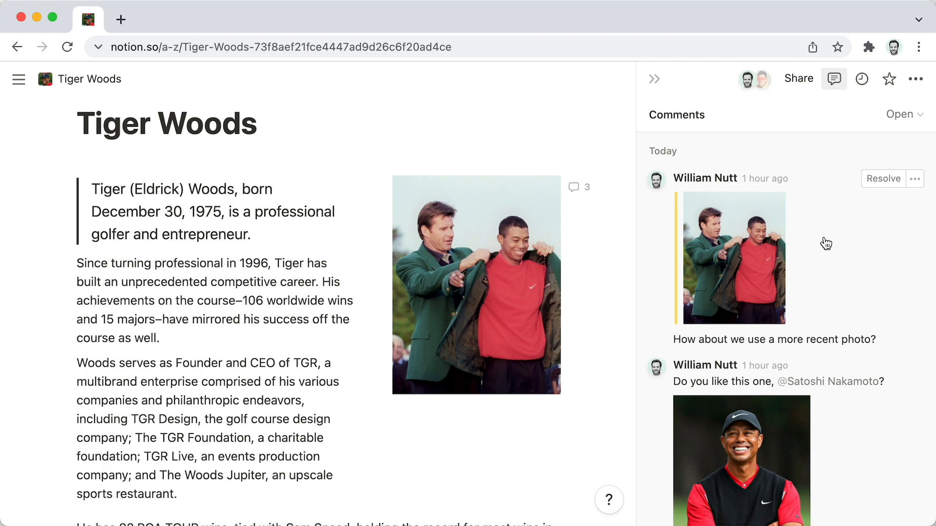
- Check the inbox of updates for the whole workspace and view the Tiger Woods page's own updates
{"action": "mouse_move", "coordinate": [17, 100]}
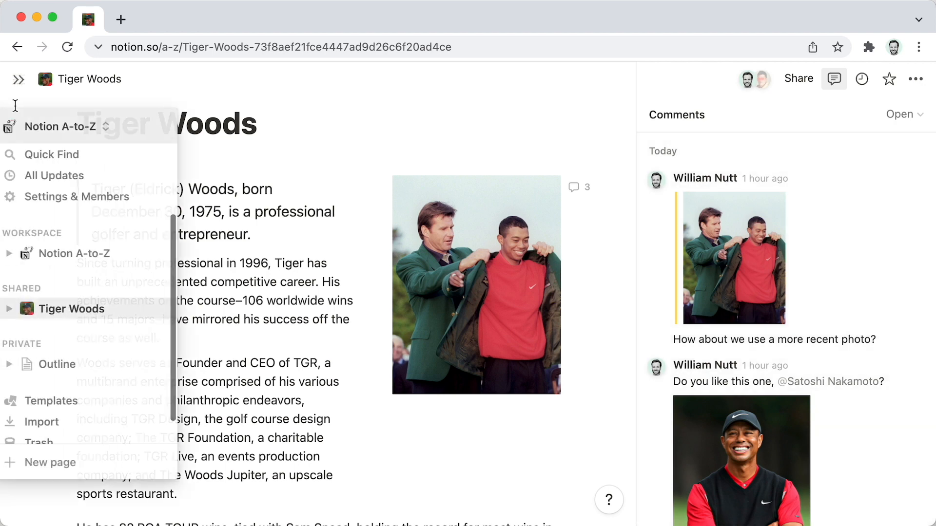
{"action": "left_click", "coordinate": [59, 172]}
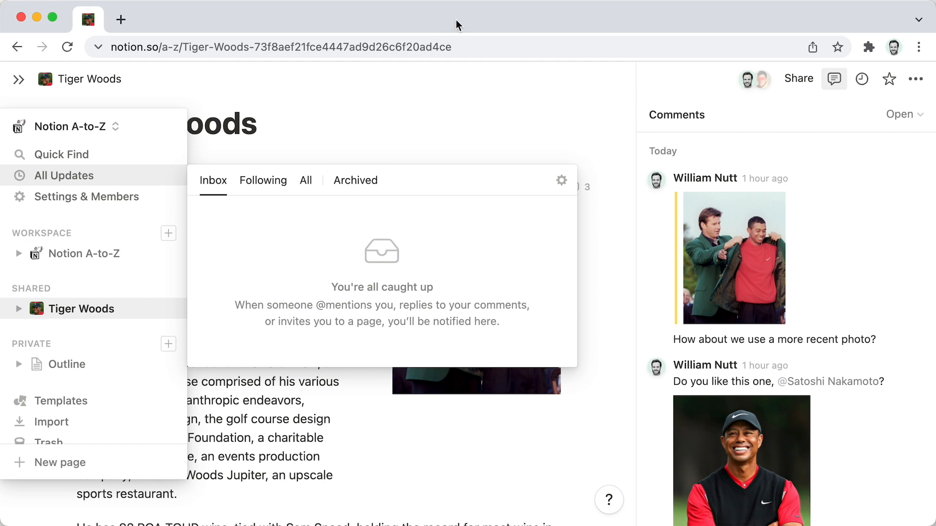
{"action": "left_click", "coordinate": [471, 112]}
{"action": "left_click", "coordinate": [861, 78]}
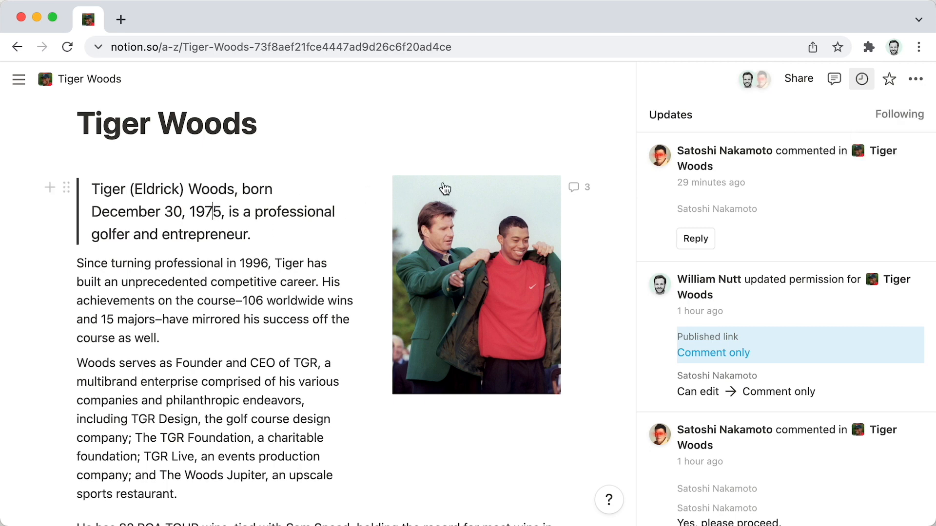
{"action": "left_click", "coordinate": [861, 78]}
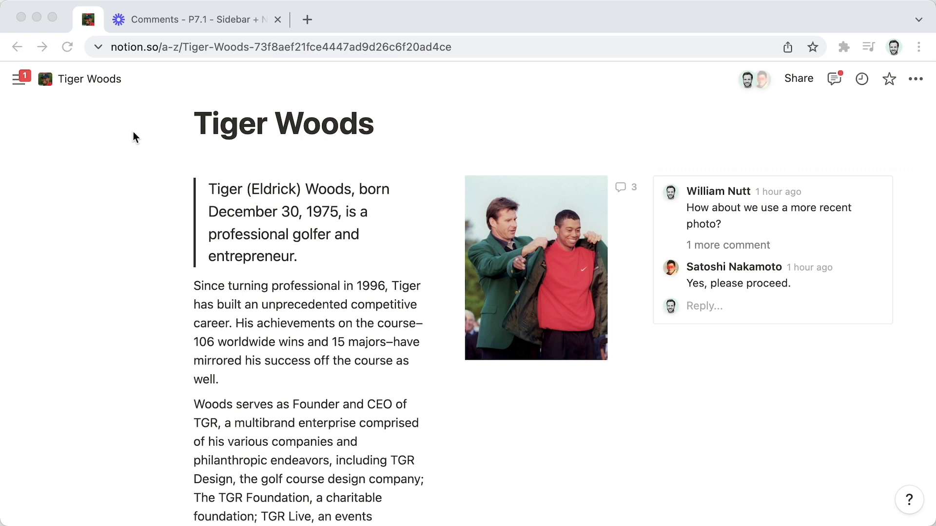
- Review the page's open comments and go to the photo caption comment from its notification in the workspace updates inbox
{"action": "left_click", "coordinate": [837, 81]}
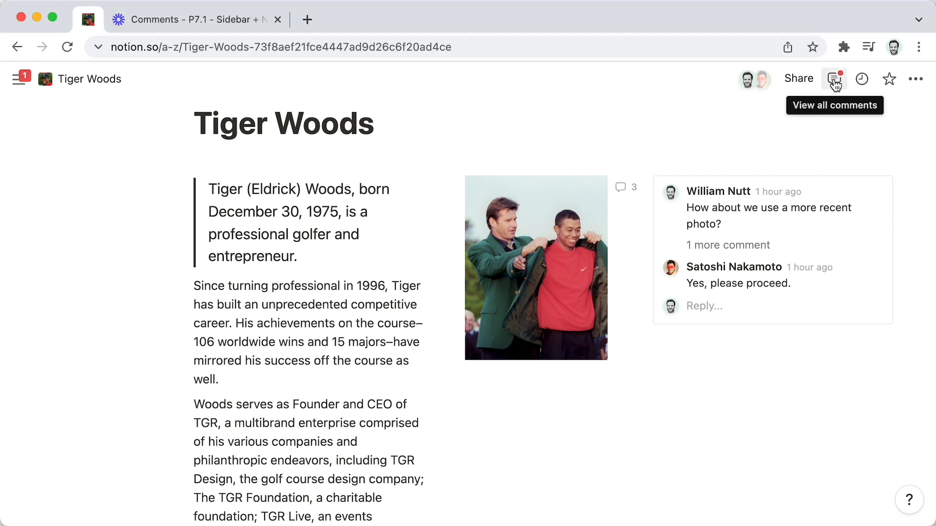
{"action": "left_click", "coordinate": [835, 82]}
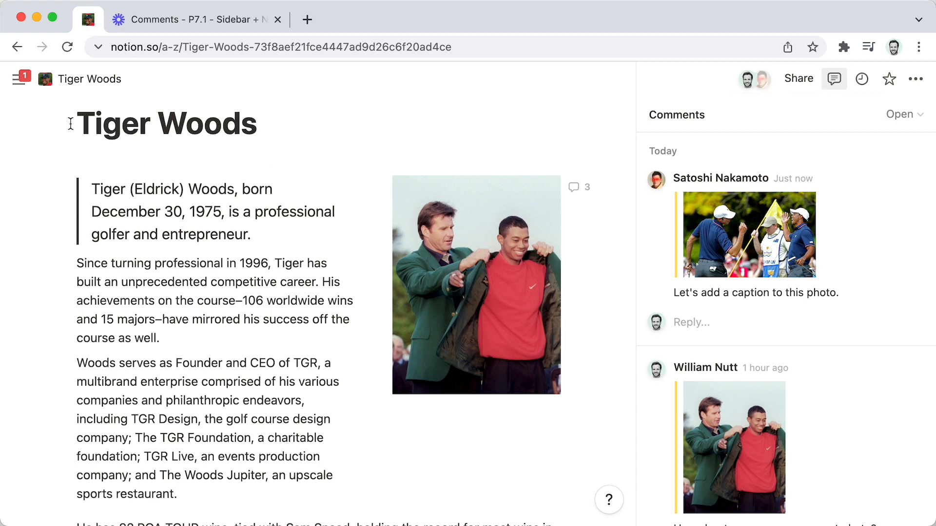
{"action": "left_click", "coordinate": [20, 82]}
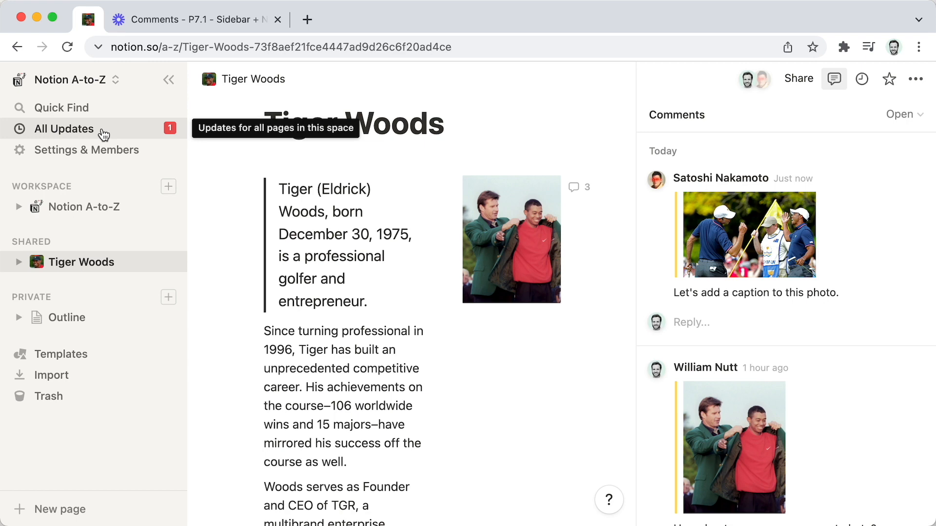
{"action": "left_click", "coordinate": [104, 134]}
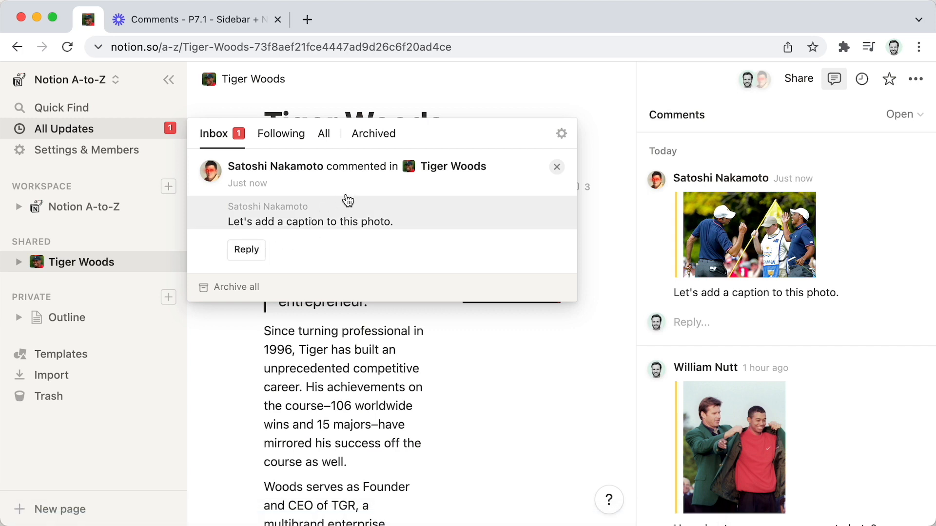
{"action": "left_click", "coordinate": [453, 216]}
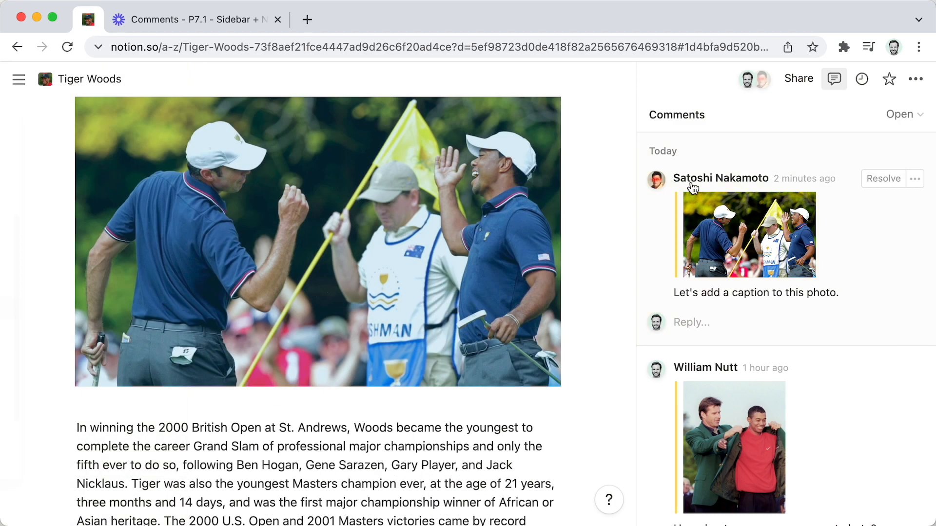
{"action": "left_click", "coordinate": [834, 79]}
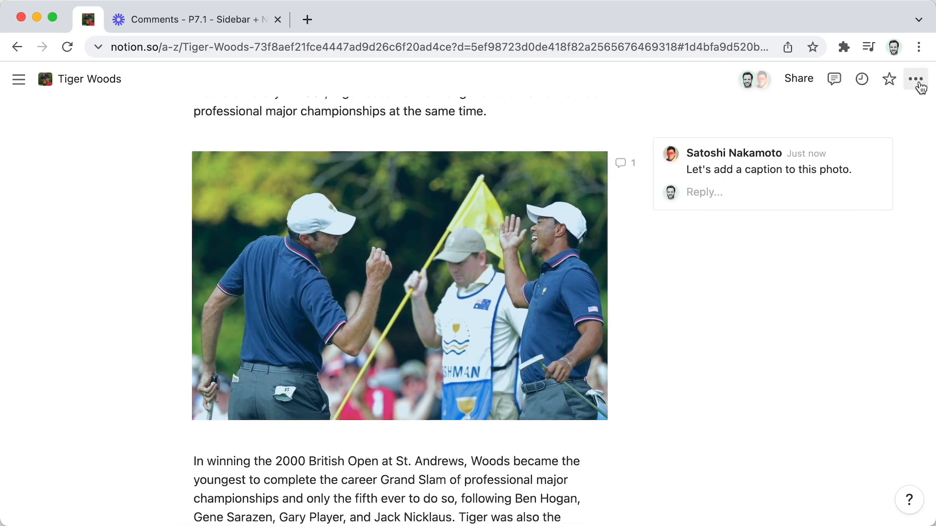
- Check the display options for top-level page discussions and set page comments to Minimal in the page customization
{"action": "left_click", "coordinate": [922, 84]}
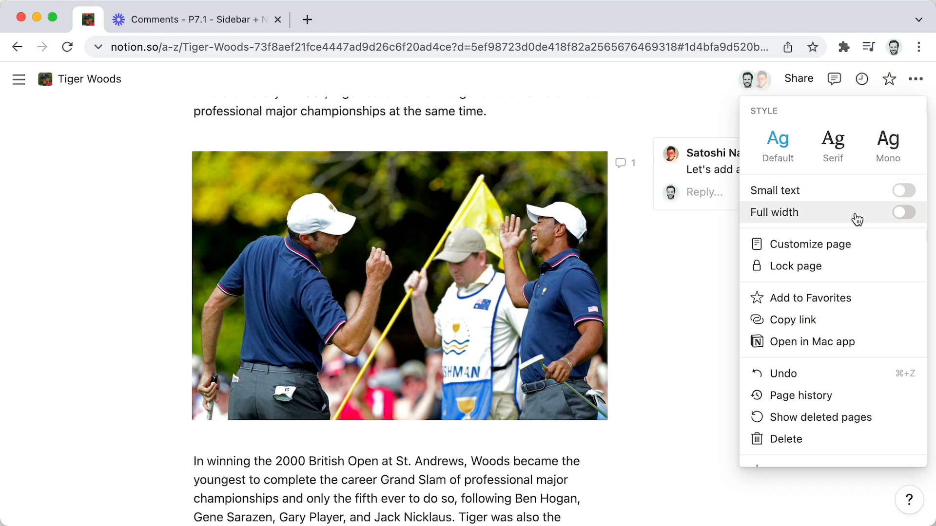
{"action": "left_click", "coordinate": [843, 245]}
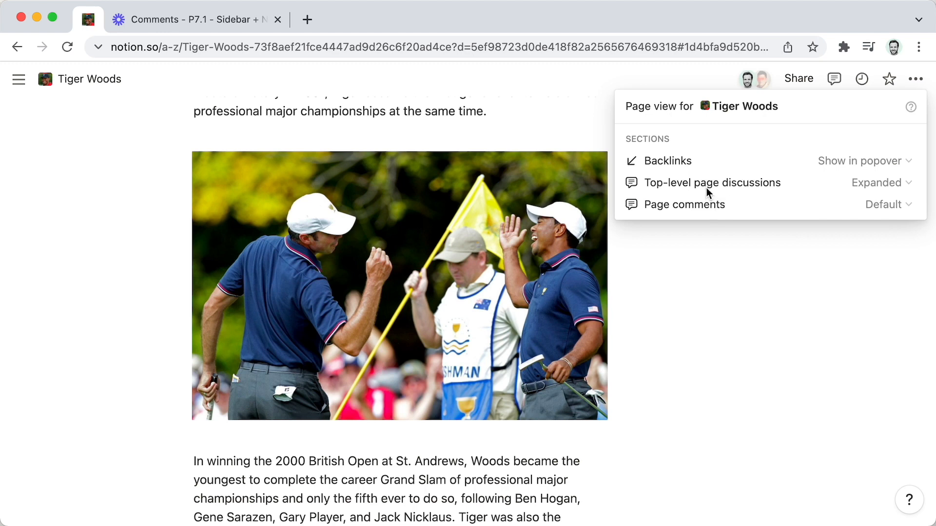
{"action": "left_click", "coordinate": [899, 186]}
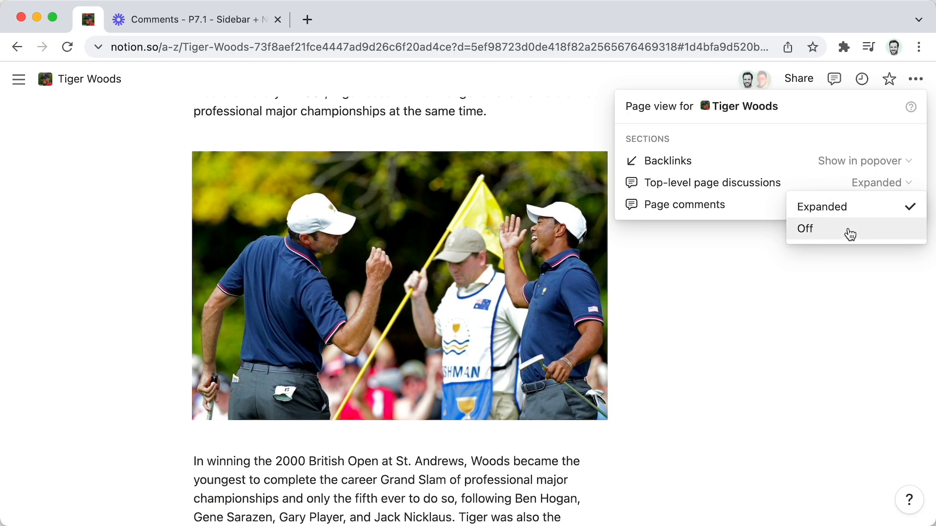
{"action": "left_click", "coordinate": [774, 184]}
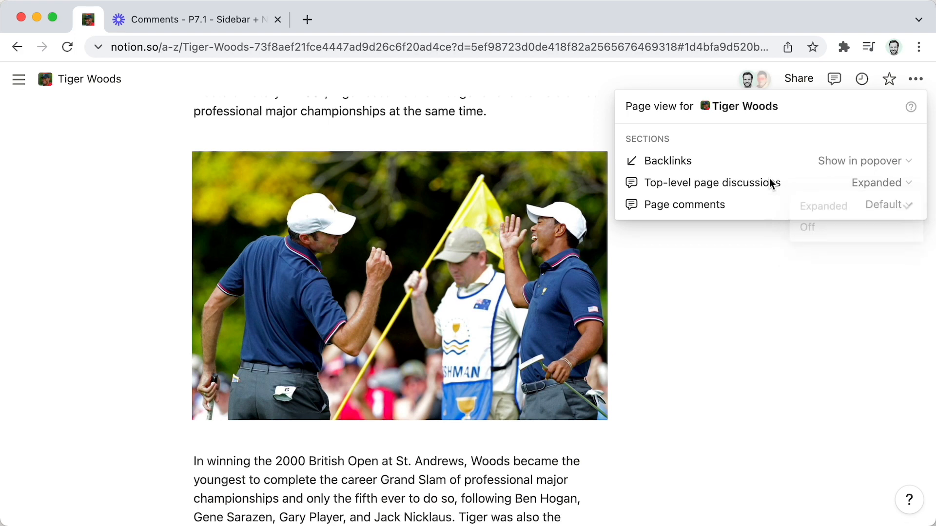
{"action": "left_click", "coordinate": [870, 205]}
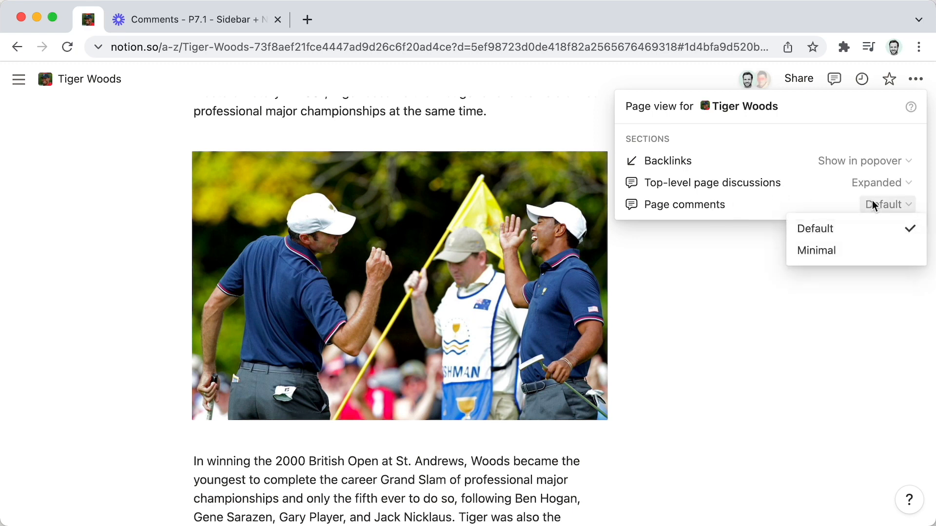
{"action": "left_click", "coordinate": [866, 254]}
{"action": "left_click", "coordinate": [841, 306]}
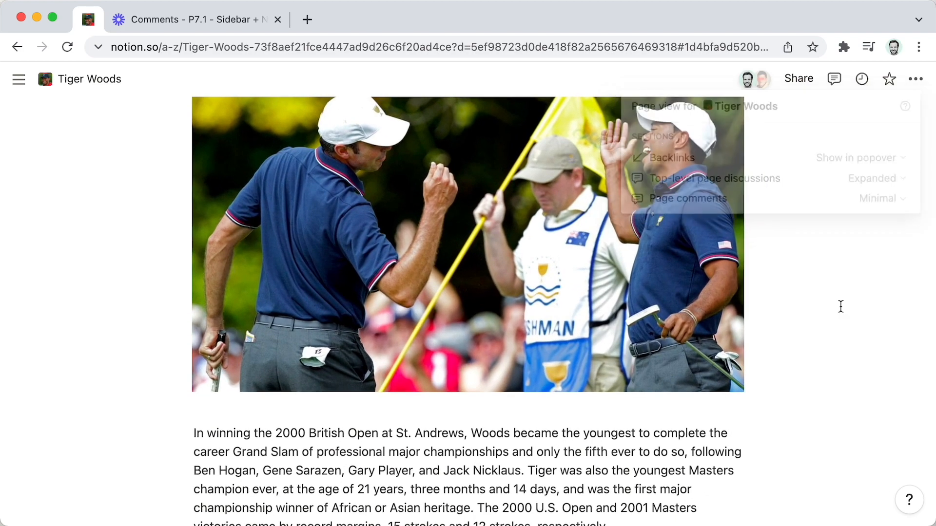
- View the comment thread attached to the golf celebration photo and close it
{"action": "scroll", "coordinate": [840, 306], "scroll_direction": "up", "scroll_amount": 5}
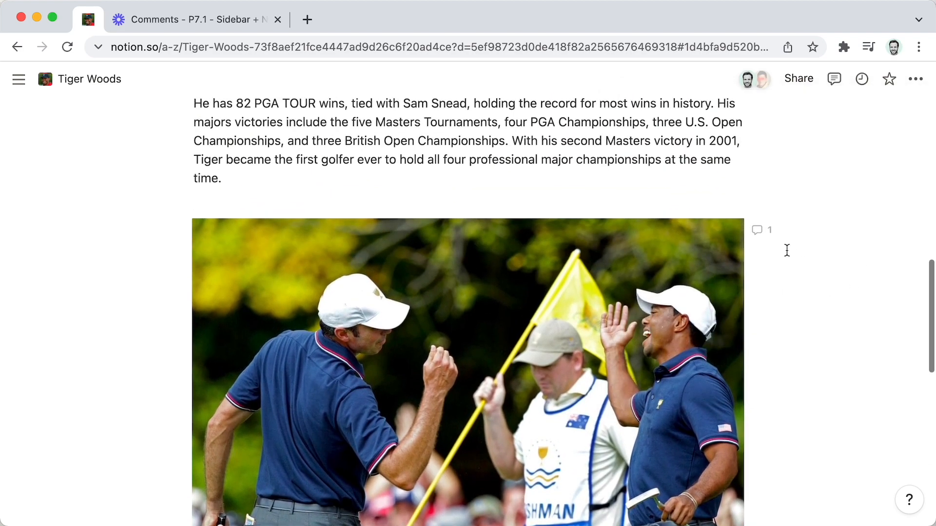
{"action": "left_click", "coordinate": [758, 237]}
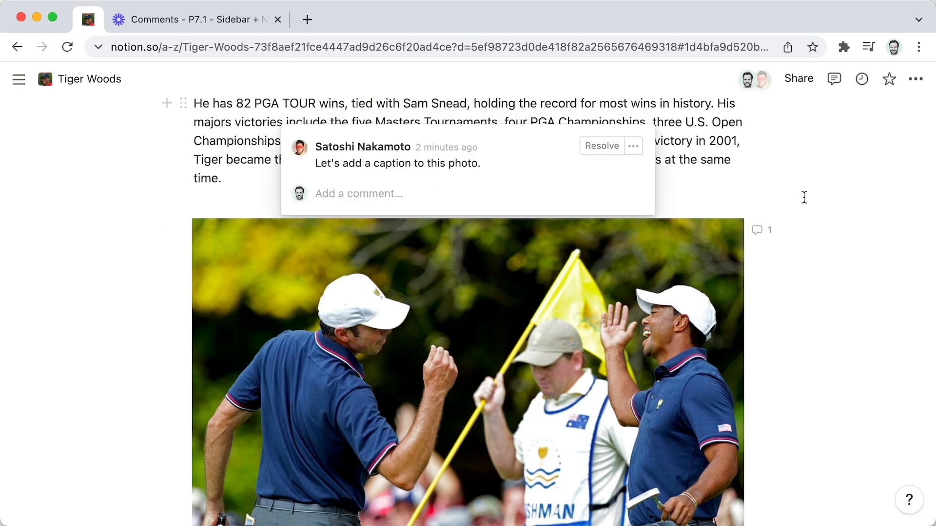
{"action": "left_click", "coordinate": [816, 218]}
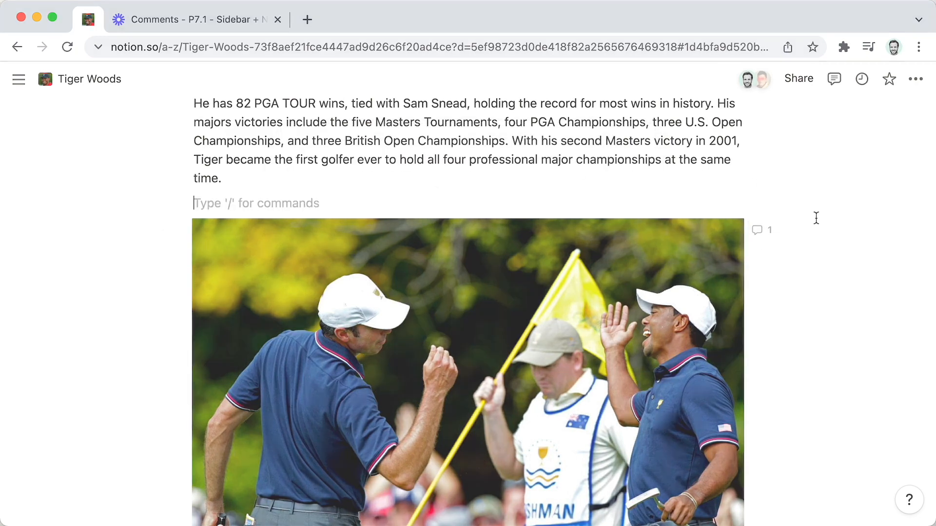